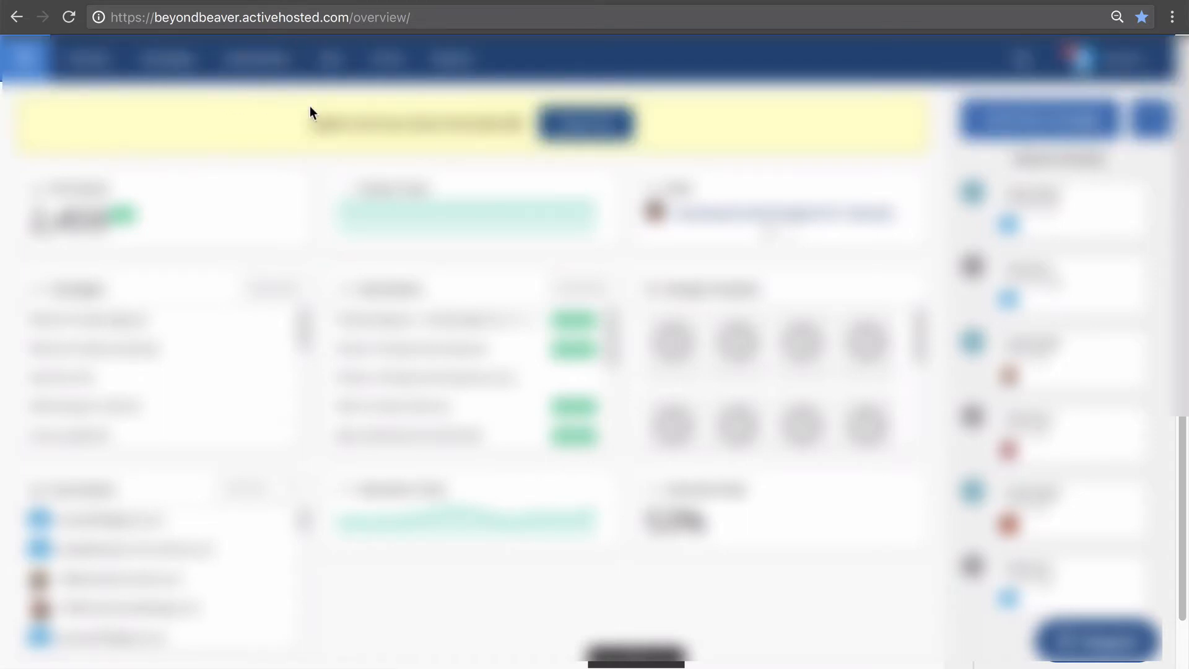
# Visit beyondbeaver.com/go/activecampaign, then go back to the 'Bigger & Better' landing page.
pyautogui.click(273, 18)
pyautogui.write('beyondbeaver.com')
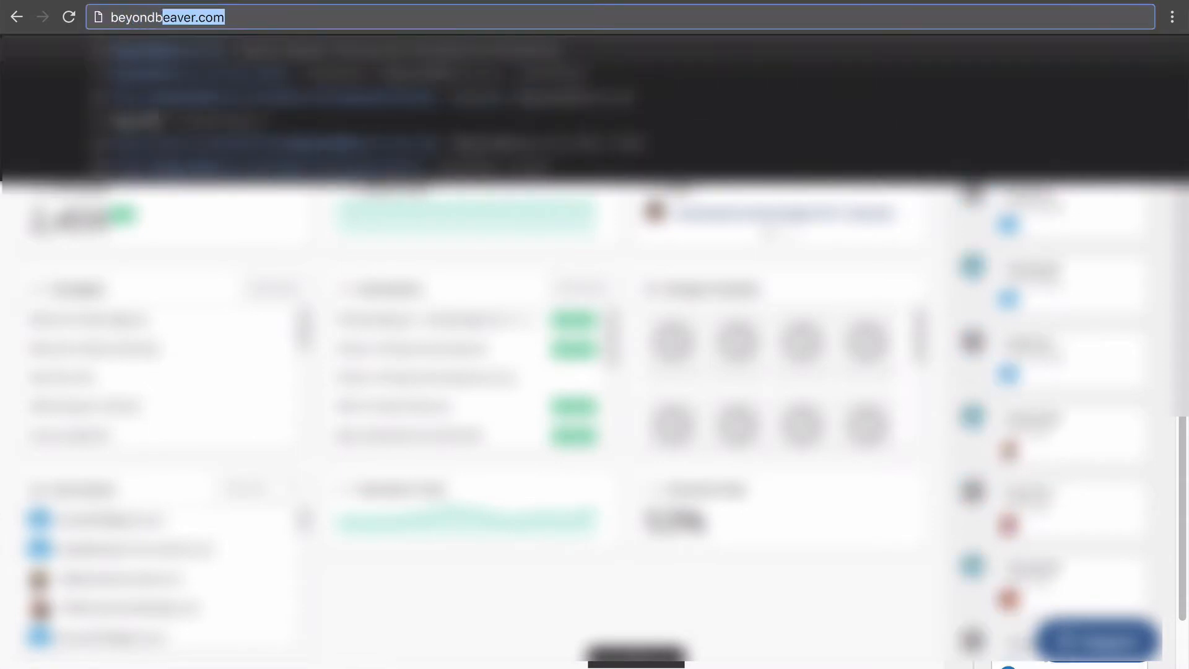
pyautogui.write('/go/activ')
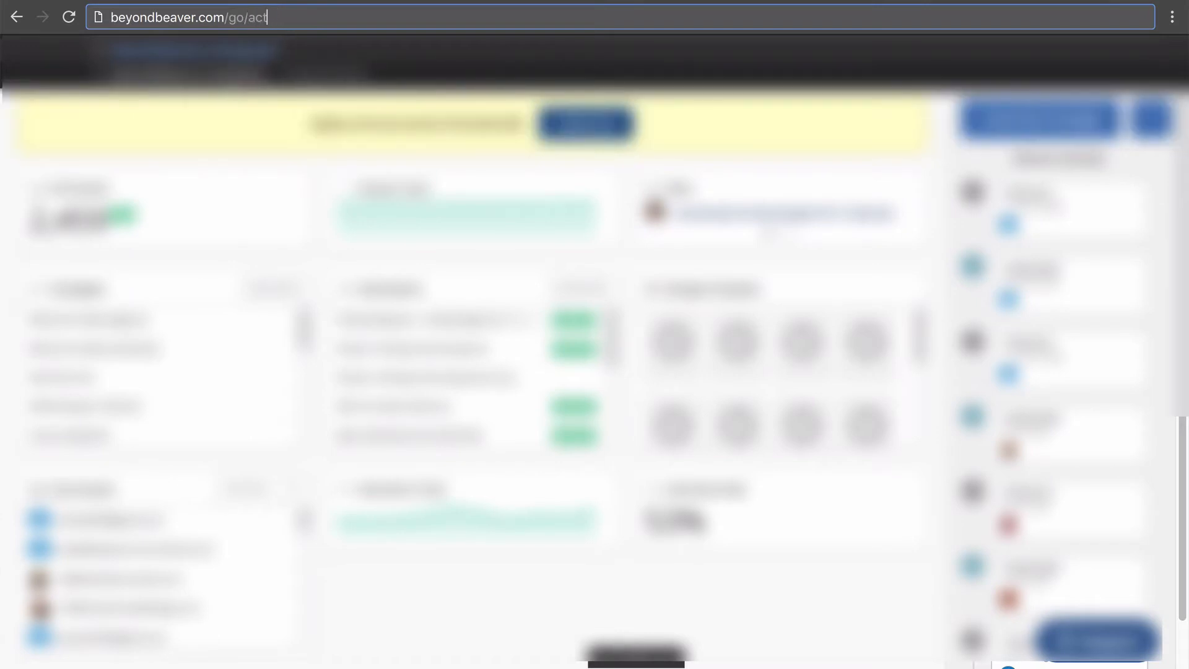
pyautogui.write('ecampaign')
pyautogui.press('Return')
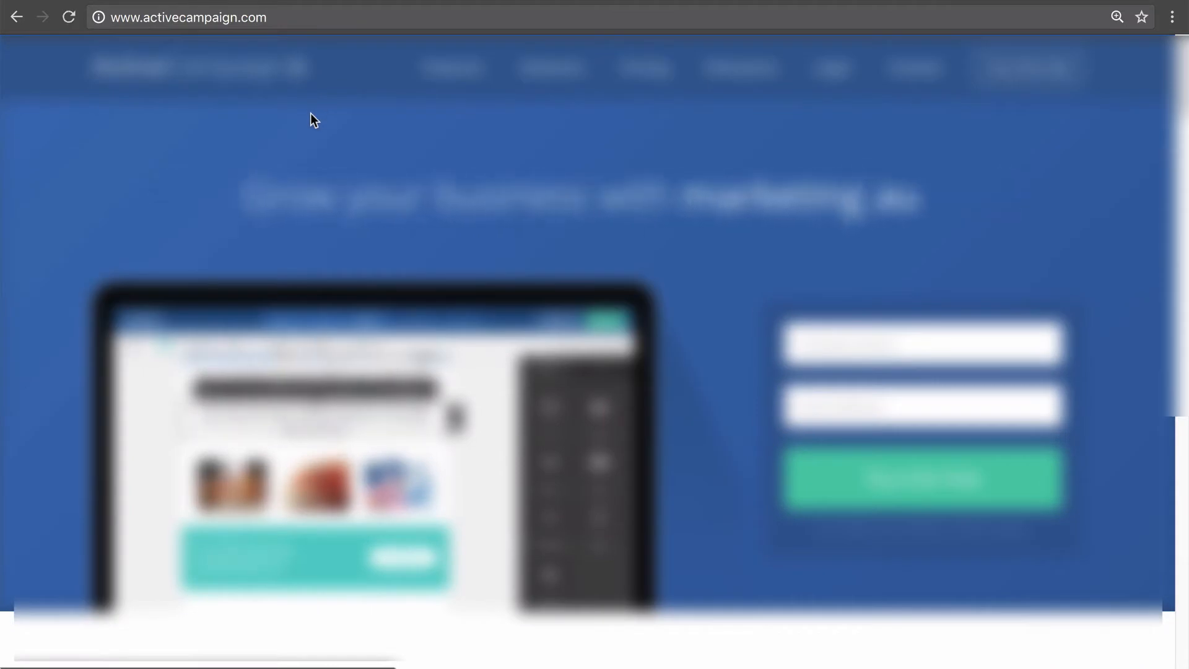
pyautogui.click(12, 20)
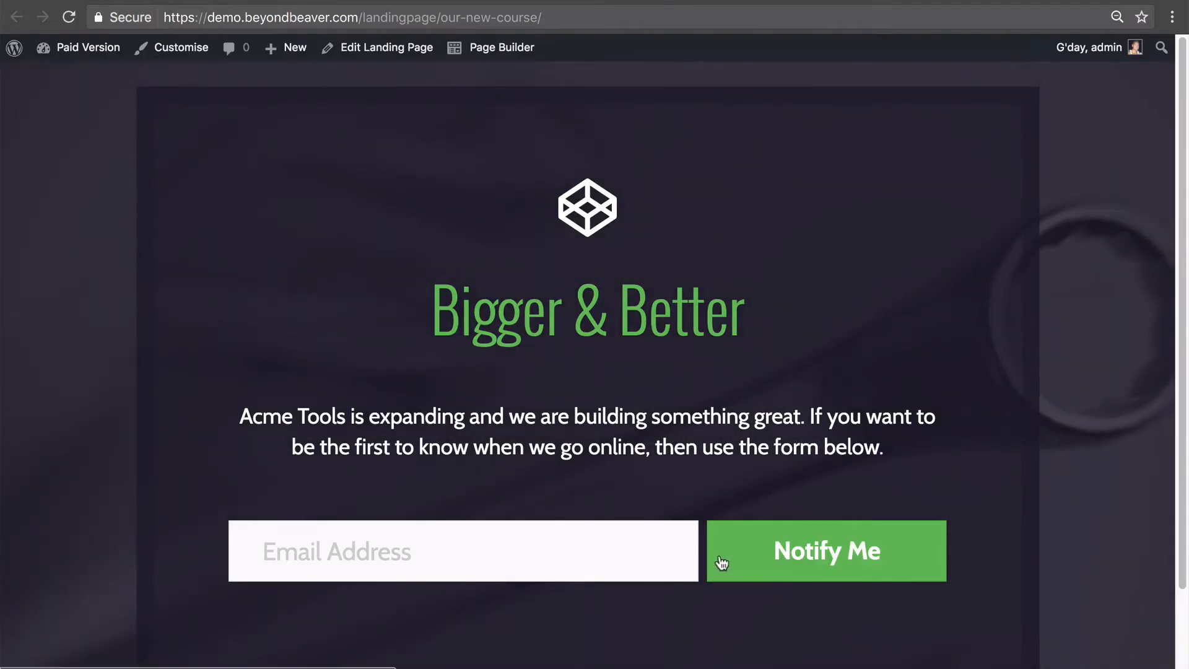
# Launch Page Builder on the landing page and open the subscribe form module's settings.
pyautogui.click(489, 48)
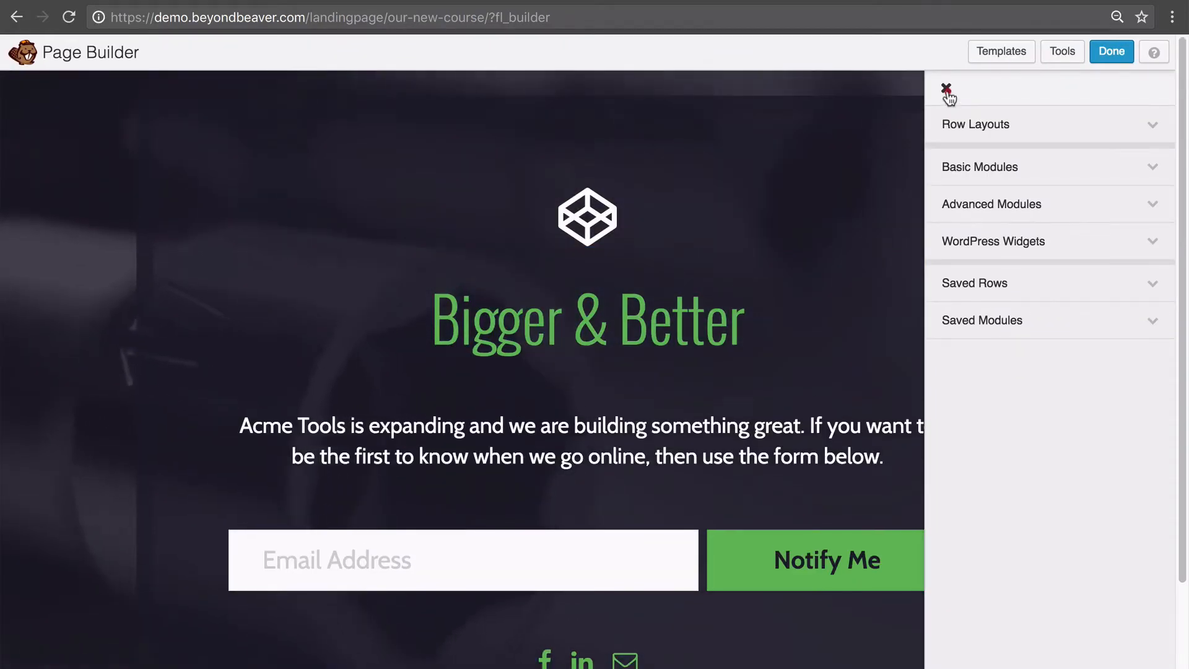
pyautogui.click(946, 89)
pyautogui.click(609, 543)
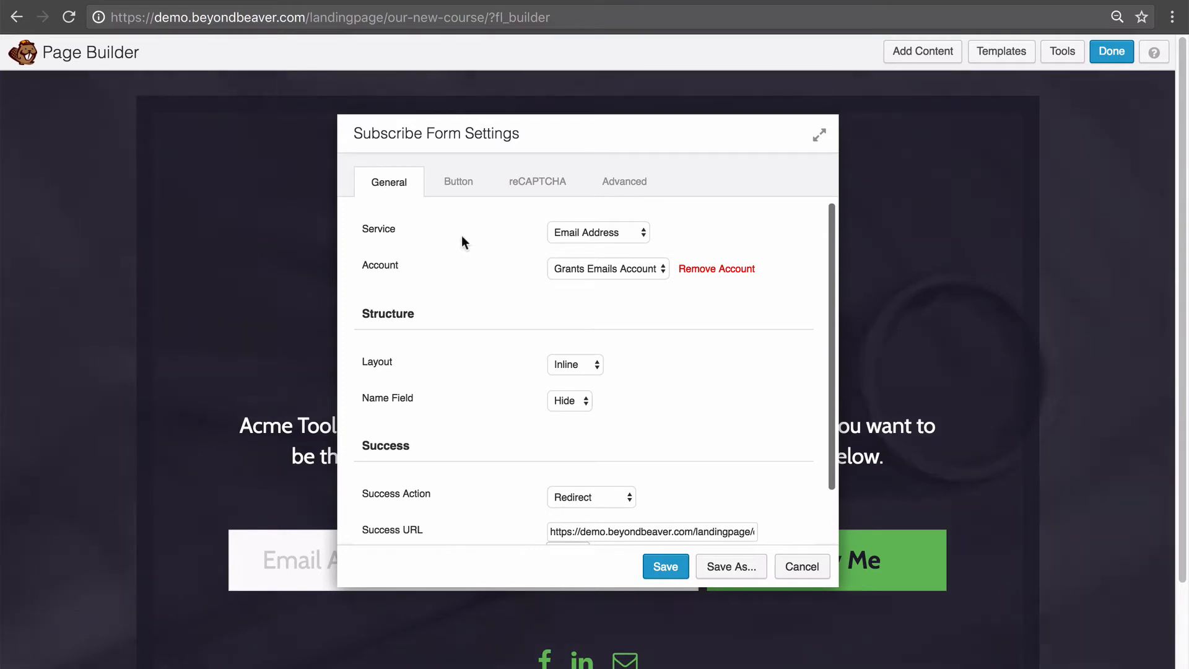
# Choose ActiveCampaign as the form's service with account name 'BeyondBeaver.com Mailing List'.
pyautogui.click(555, 233)
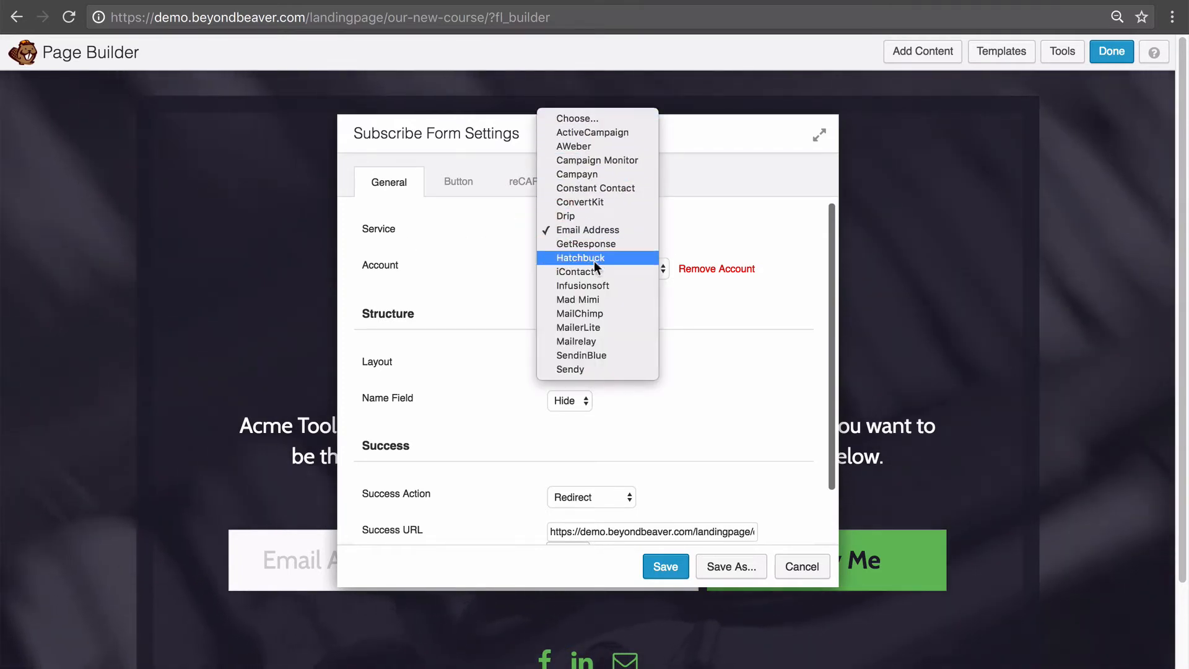
pyautogui.click(604, 131)
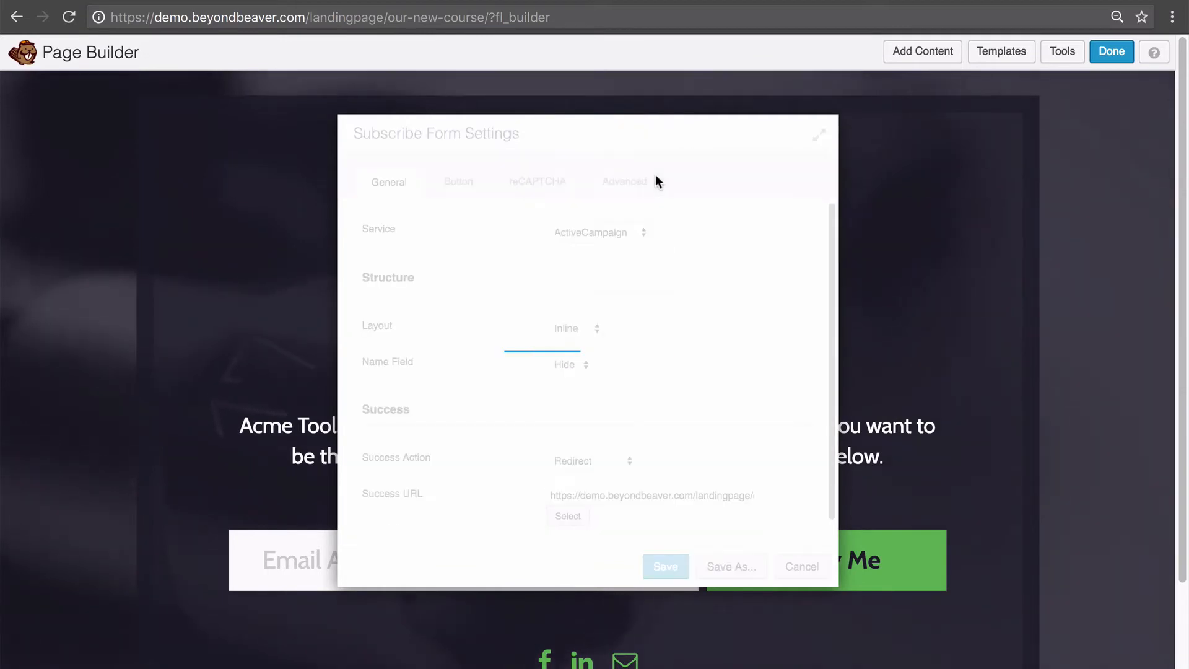
pyautogui.moveTo(440, 268)
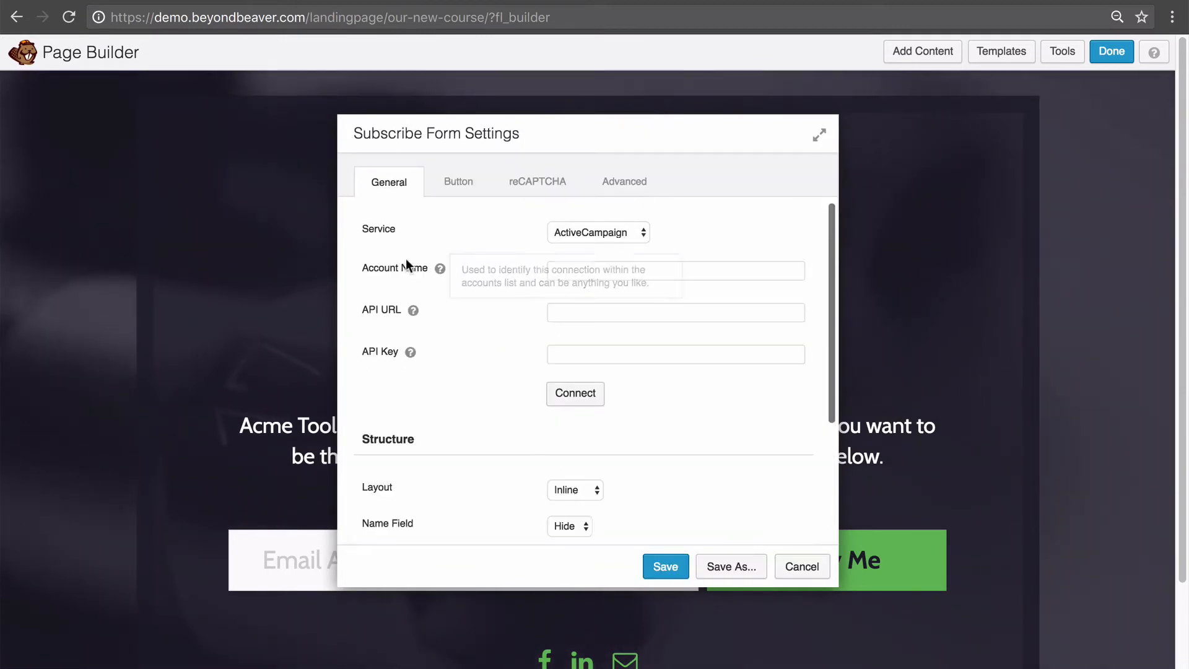
pyautogui.click(678, 272)
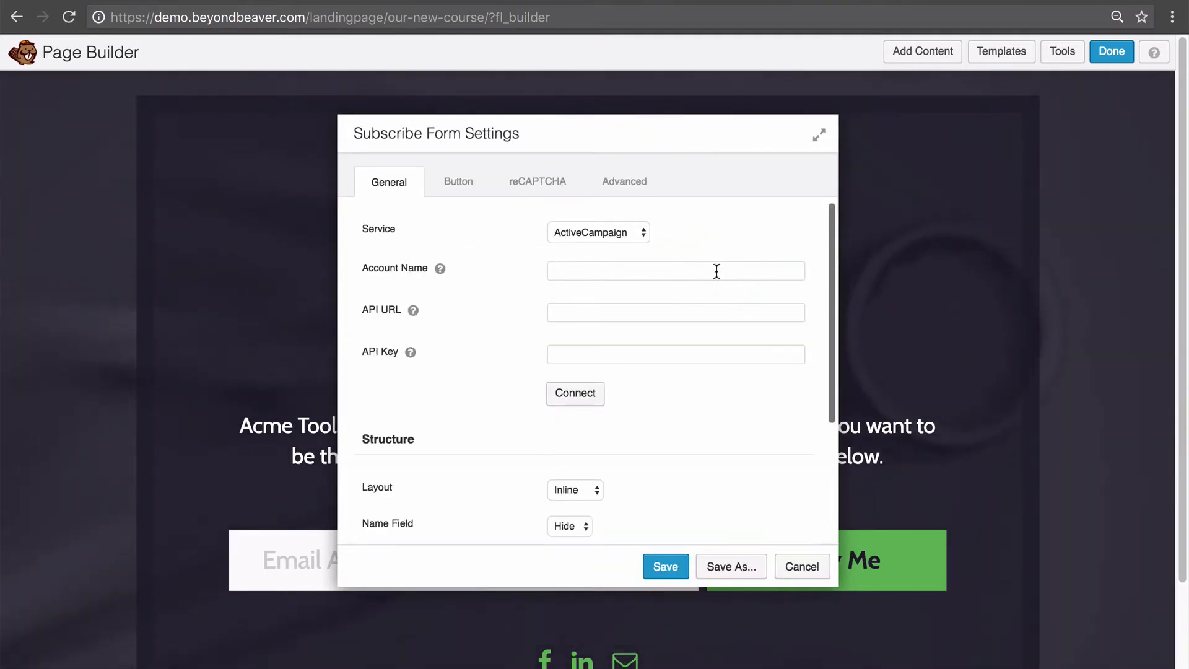
pyautogui.write('BeyondB')
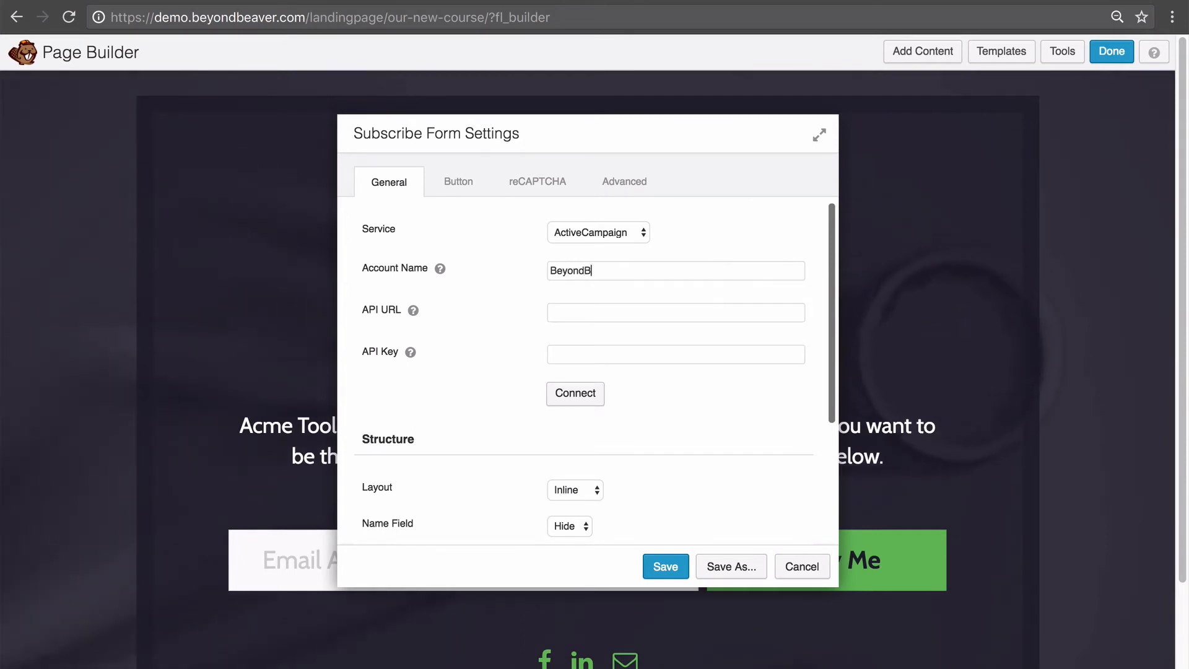
pyautogui.write('eaver.com Mail')
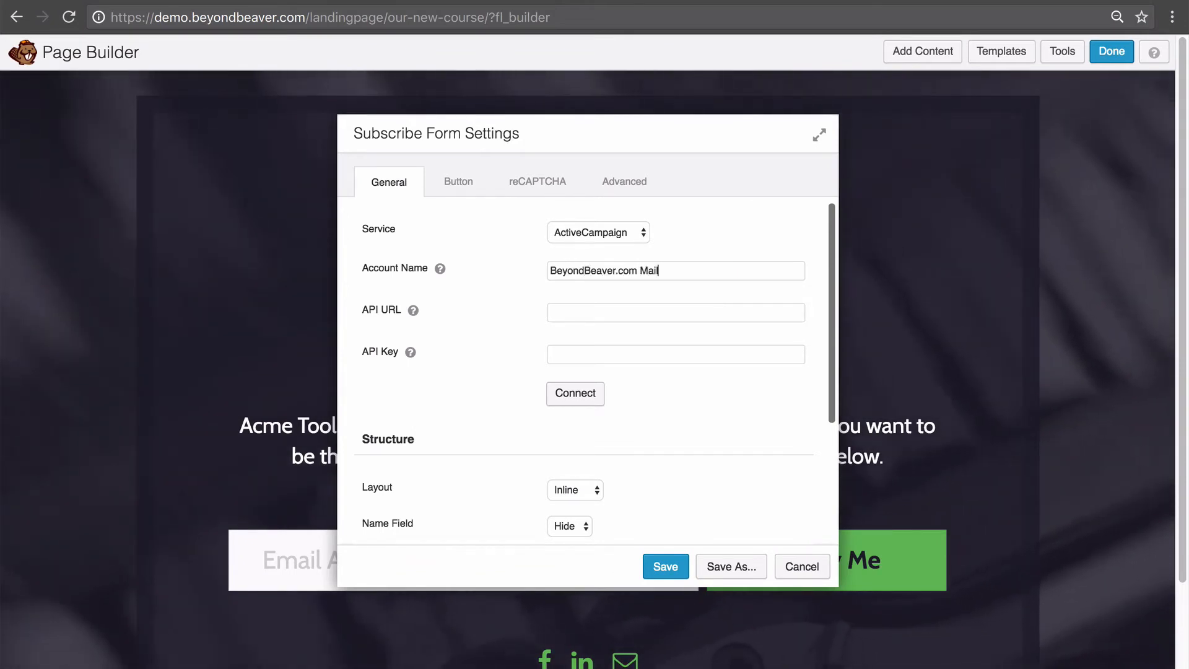
pyautogui.write('ing List')
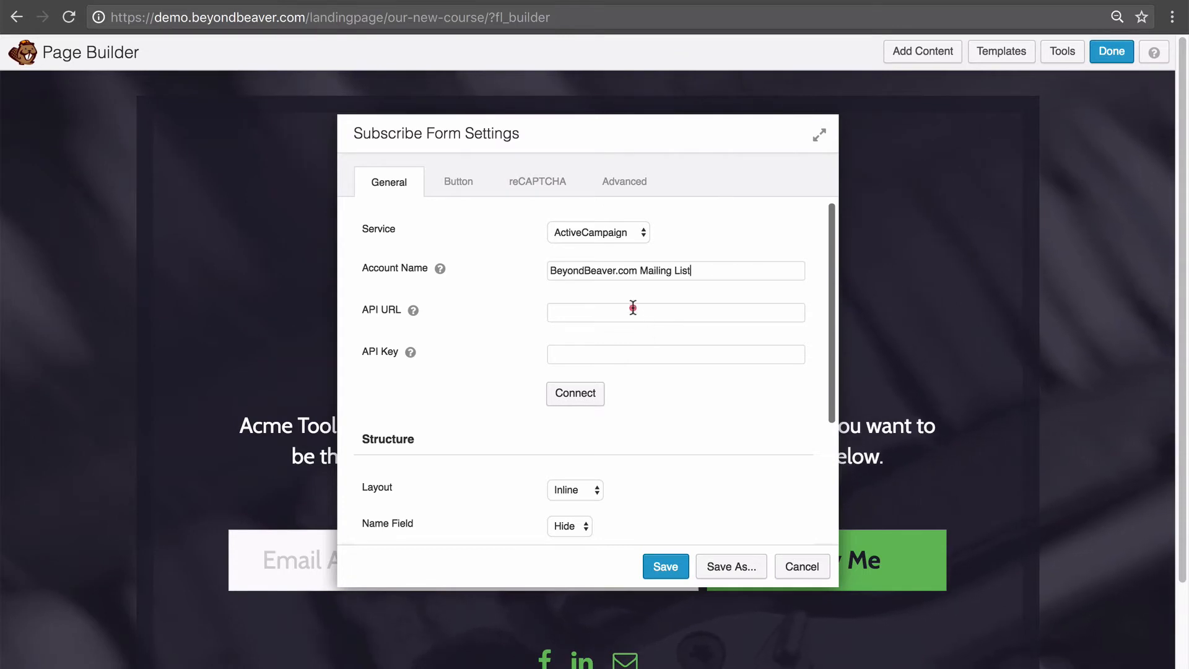
pyautogui.click(633, 308)
pyautogui.moveTo(412, 314)
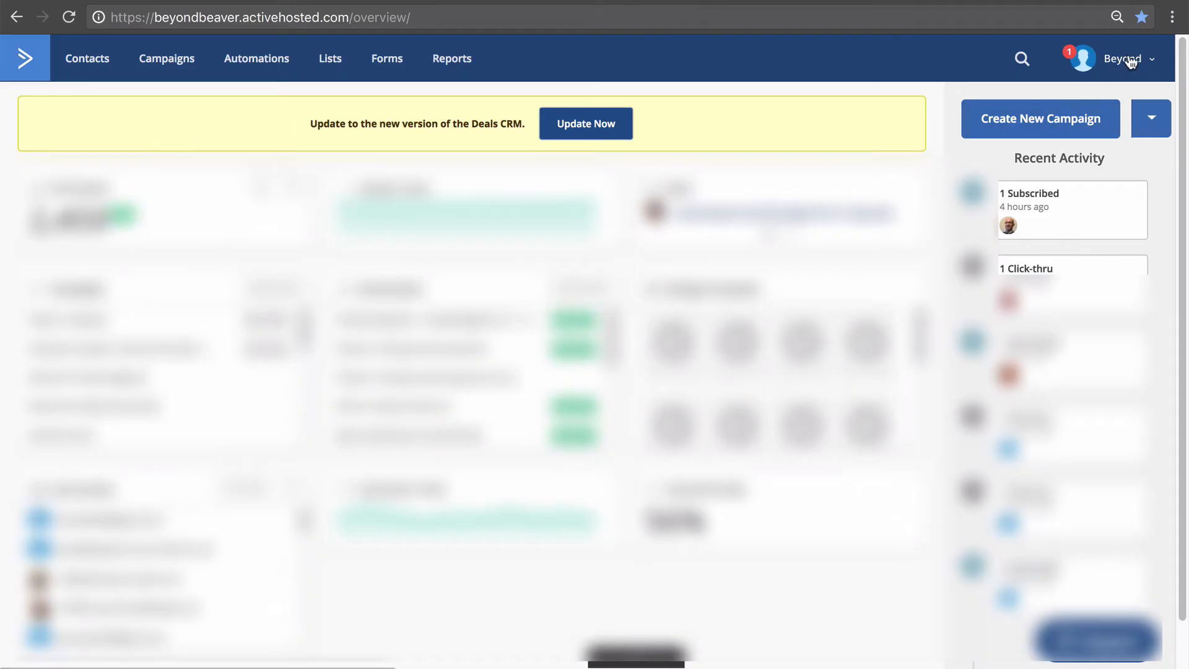
pyautogui.click(1131, 60)
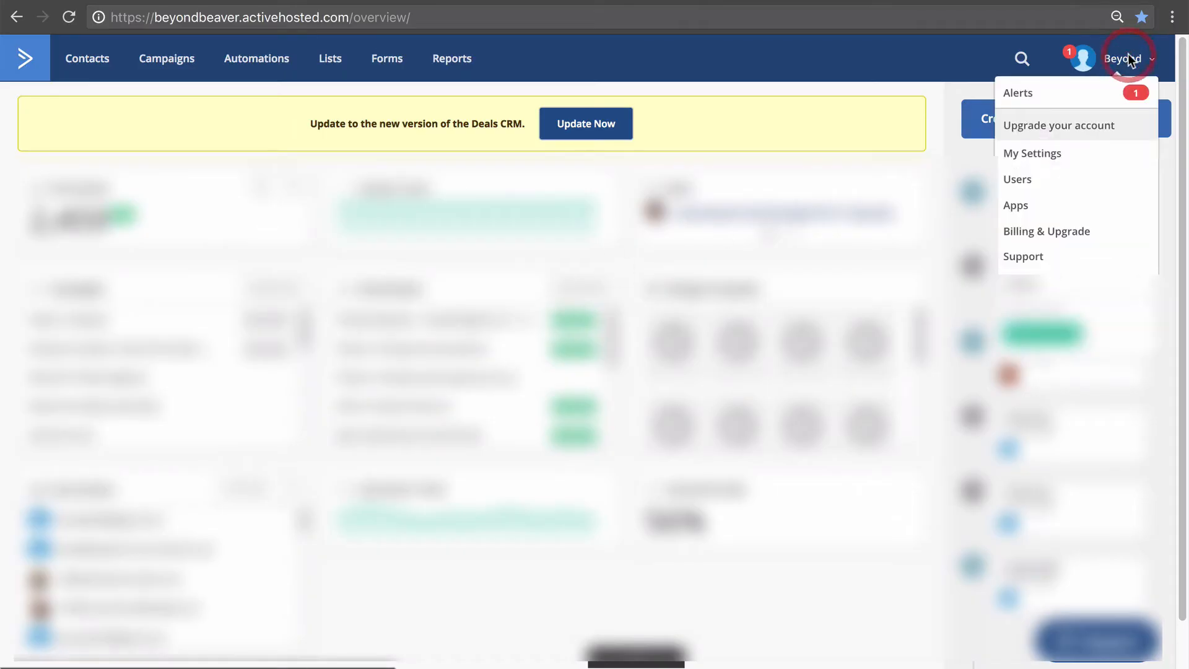
# Copy the API URL from ActiveCampaign's Developer settings into the form's API URL field.
pyautogui.click(1046, 159)
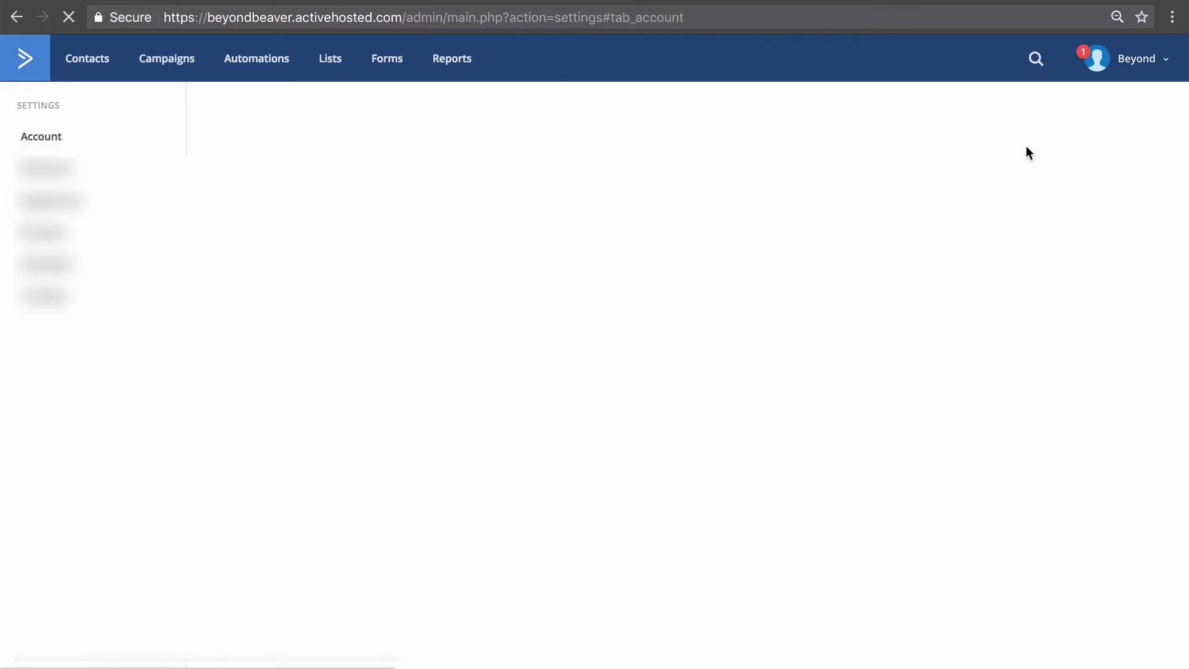
pyautogui.click(98, 273)
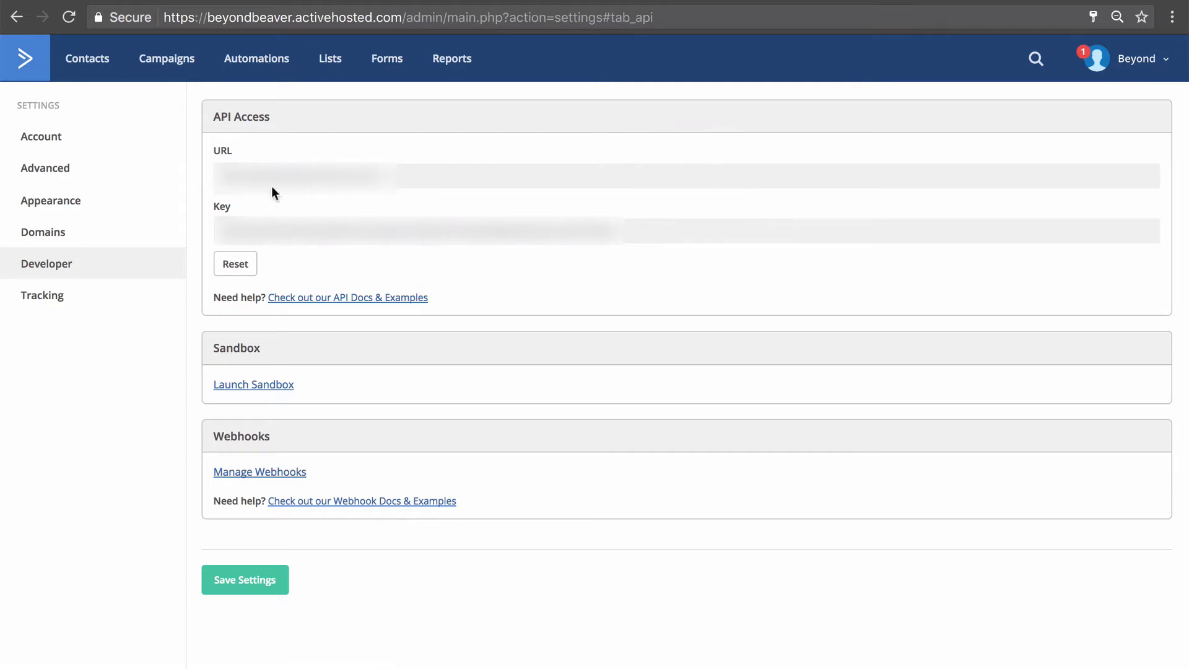
pyautogui.click(236, 178)
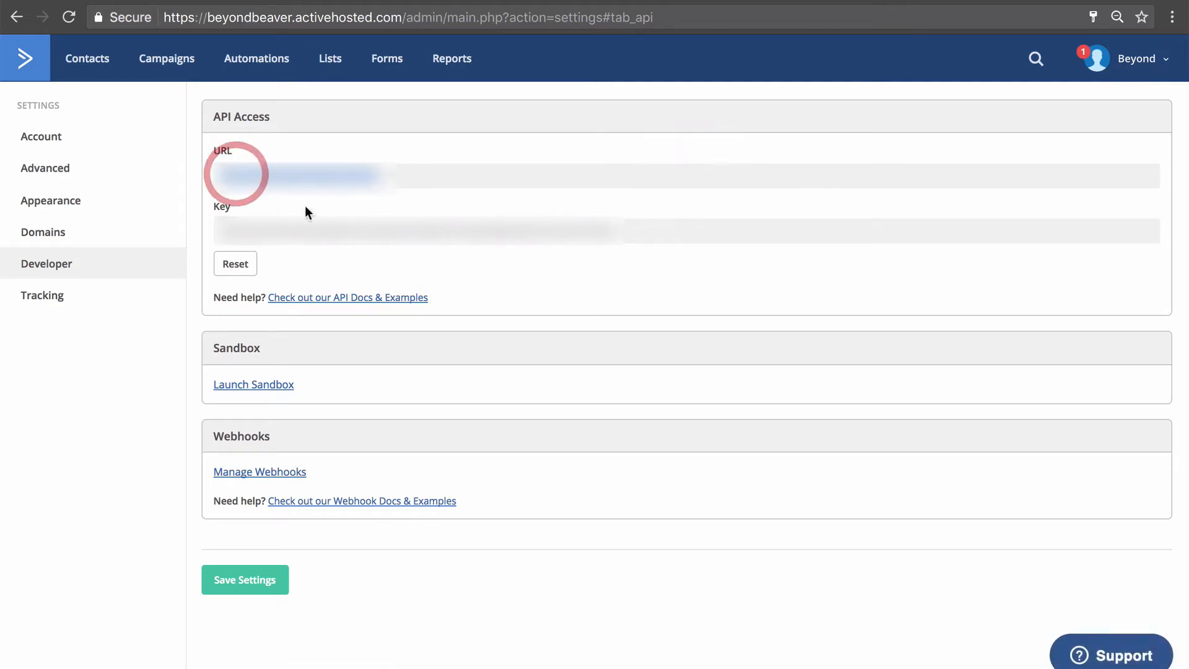
pyautogui.click(308, 231)
pyautogui.click(324, 173)
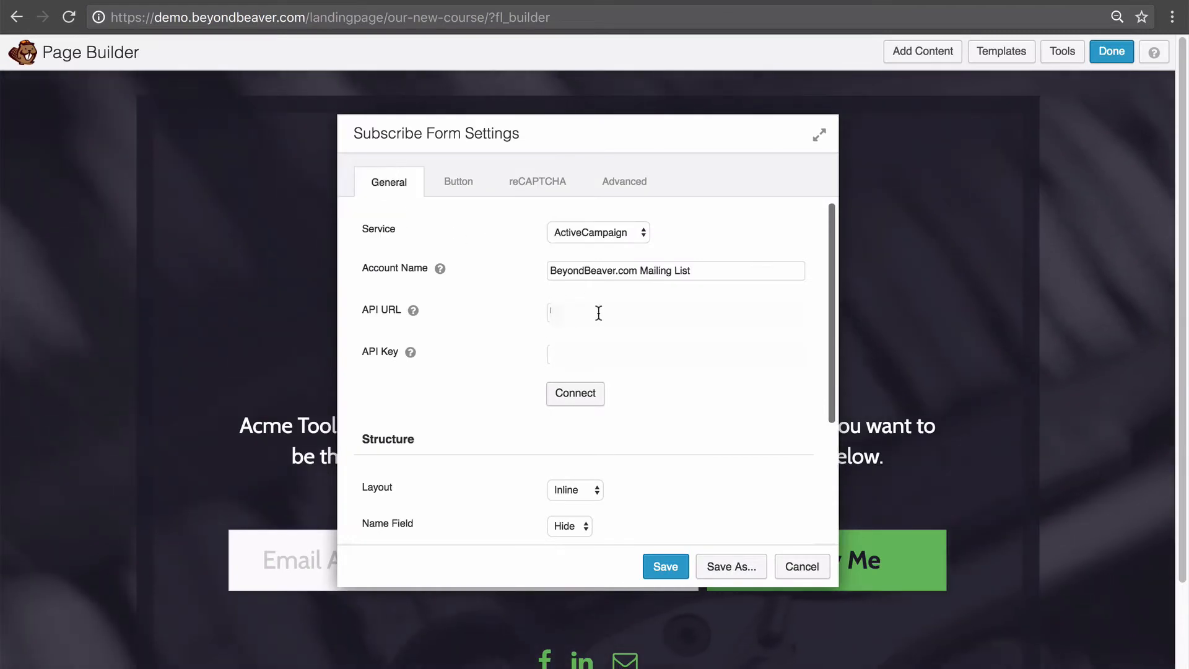
pyautogui.press('super+v')
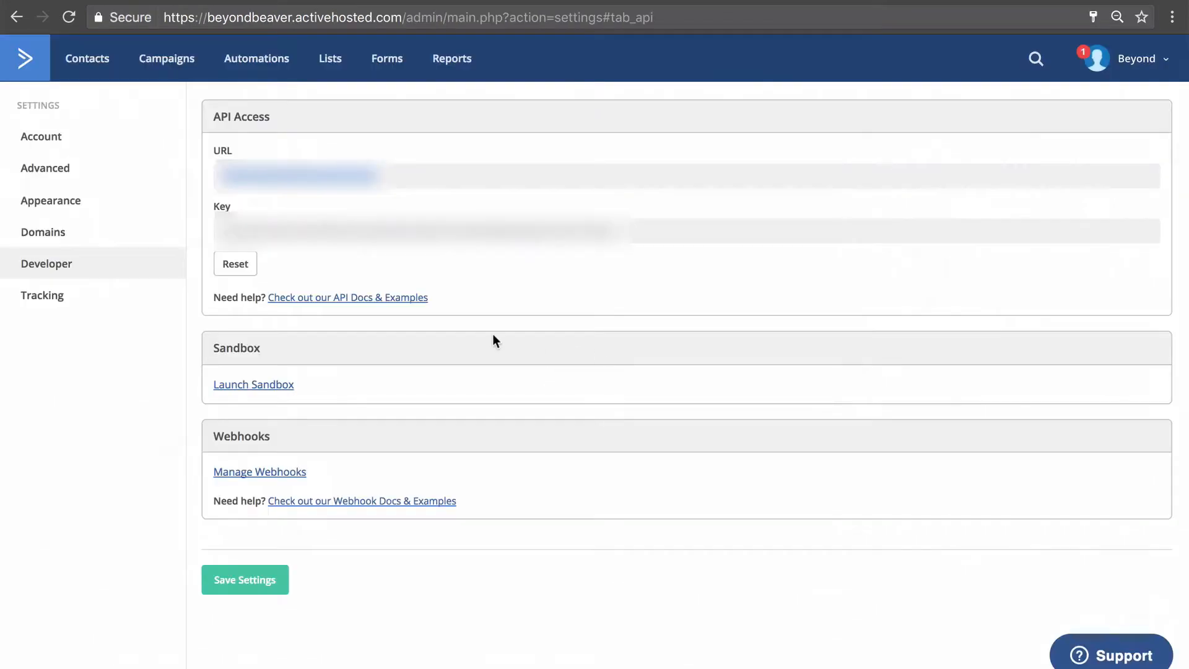
# Paste the ActiveCampaign API key into the form's API Key field.
pyautogui.click(323, 230)
pyautogui.hotkey('ctrl', 'Tab')
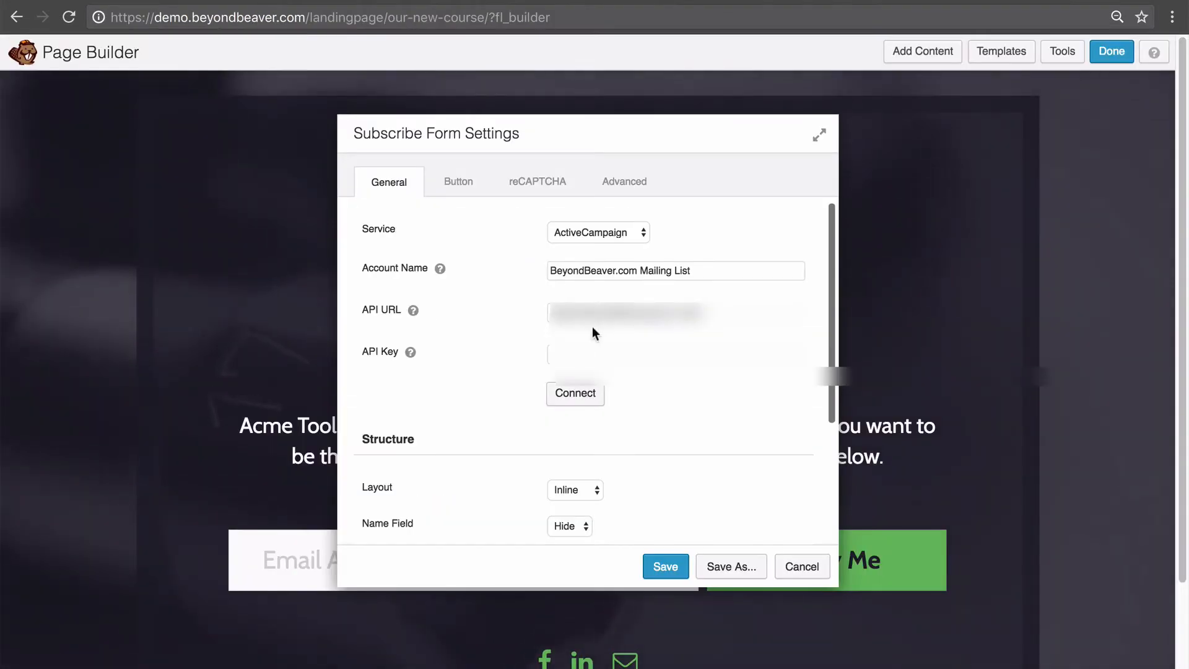
pyautogui.click(593, 349)
pyautogui.press('super+v')
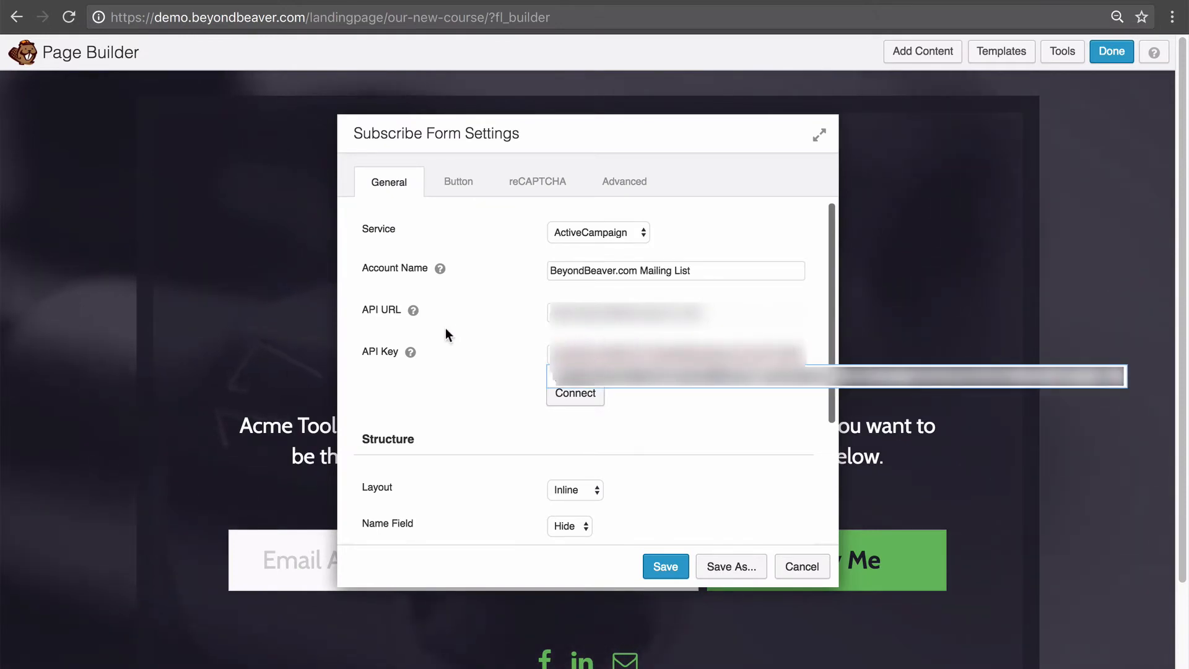
pyautogui.click(467, 346)
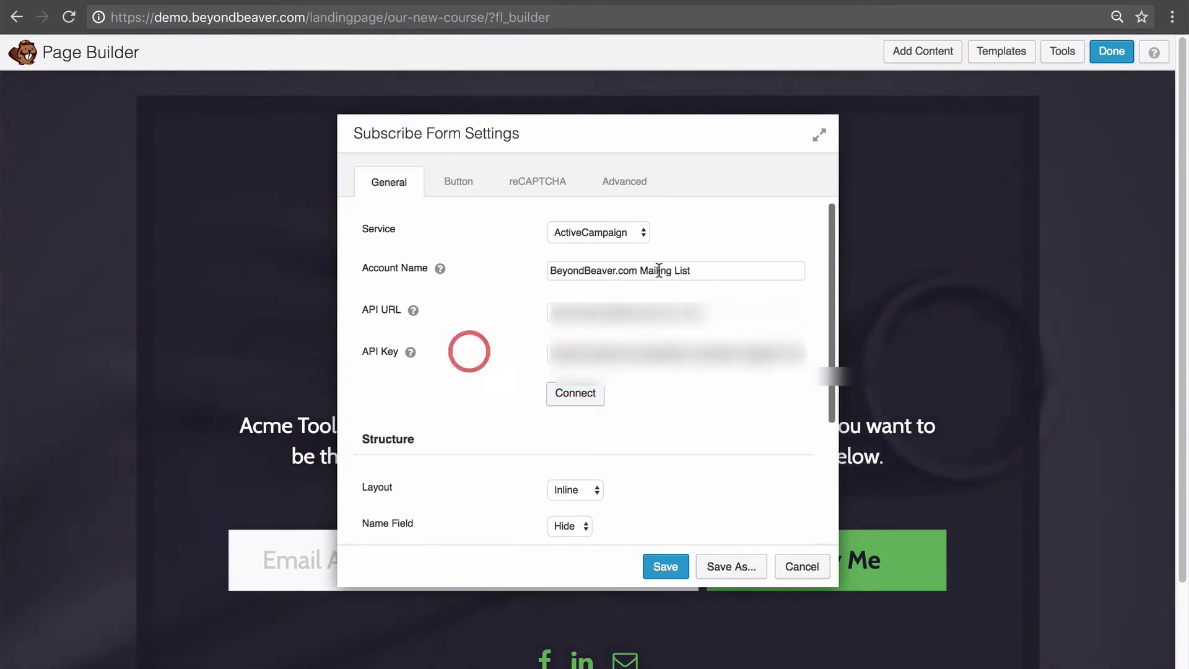
pyautogui.click(593, 233)
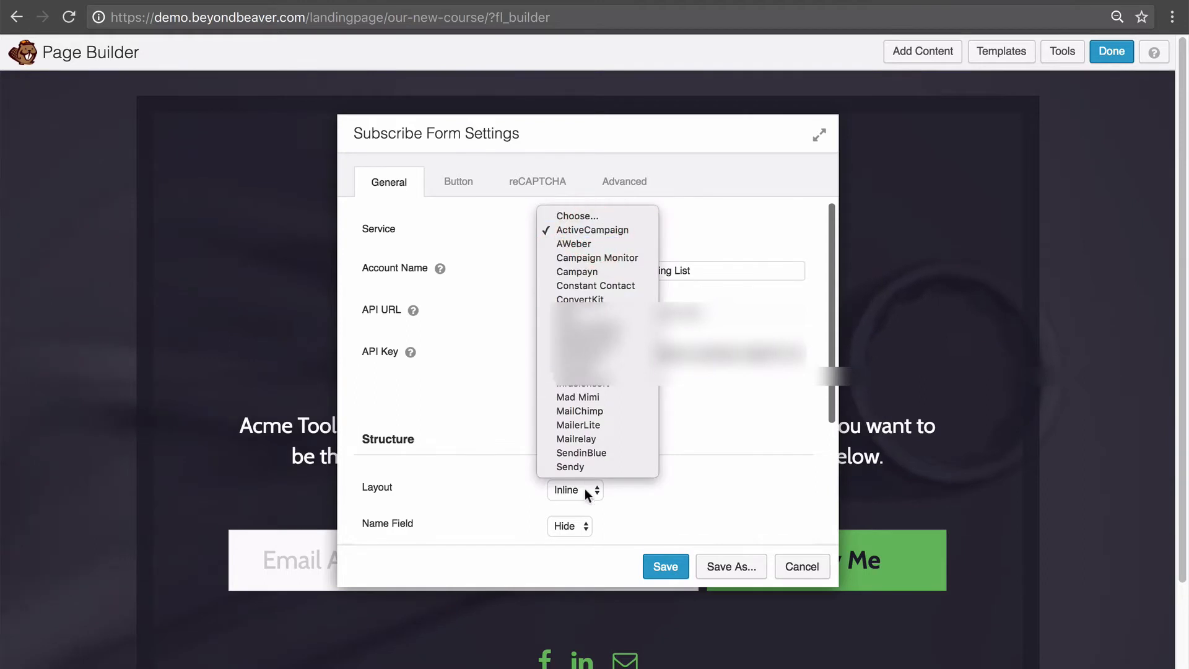
pyautogui.click(721, 233)
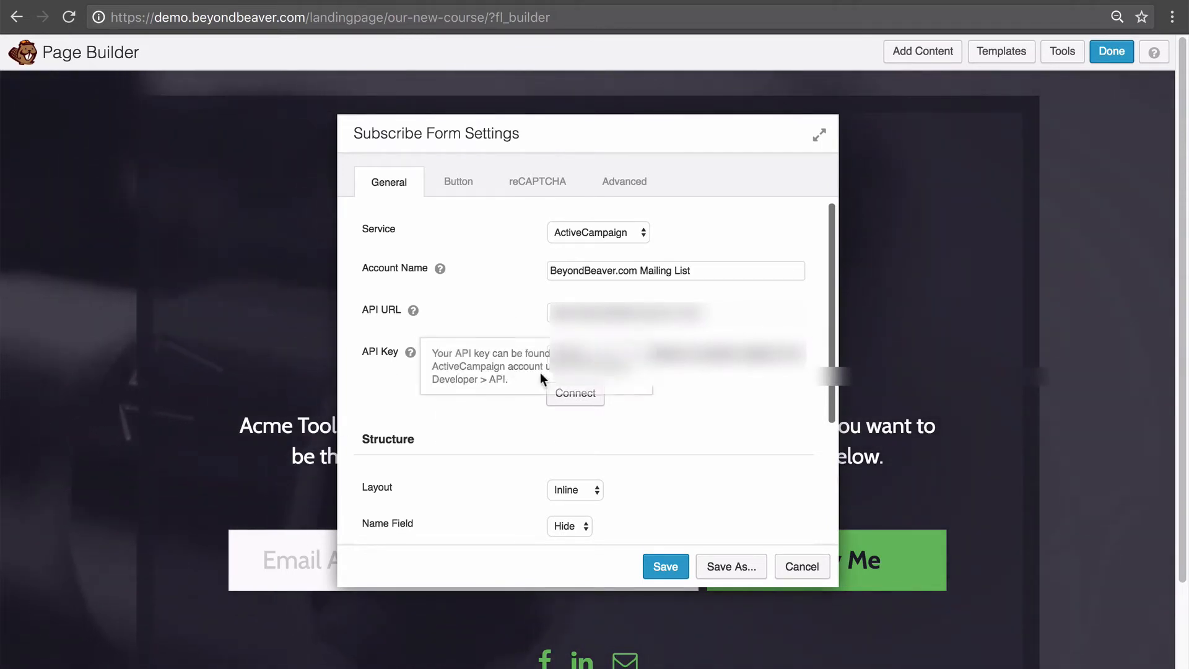
# Connect the ActiveCampaign account, keeping 'BeyondBeaver.com Mailing List' as the account.
pyautogui.click(572, 397)
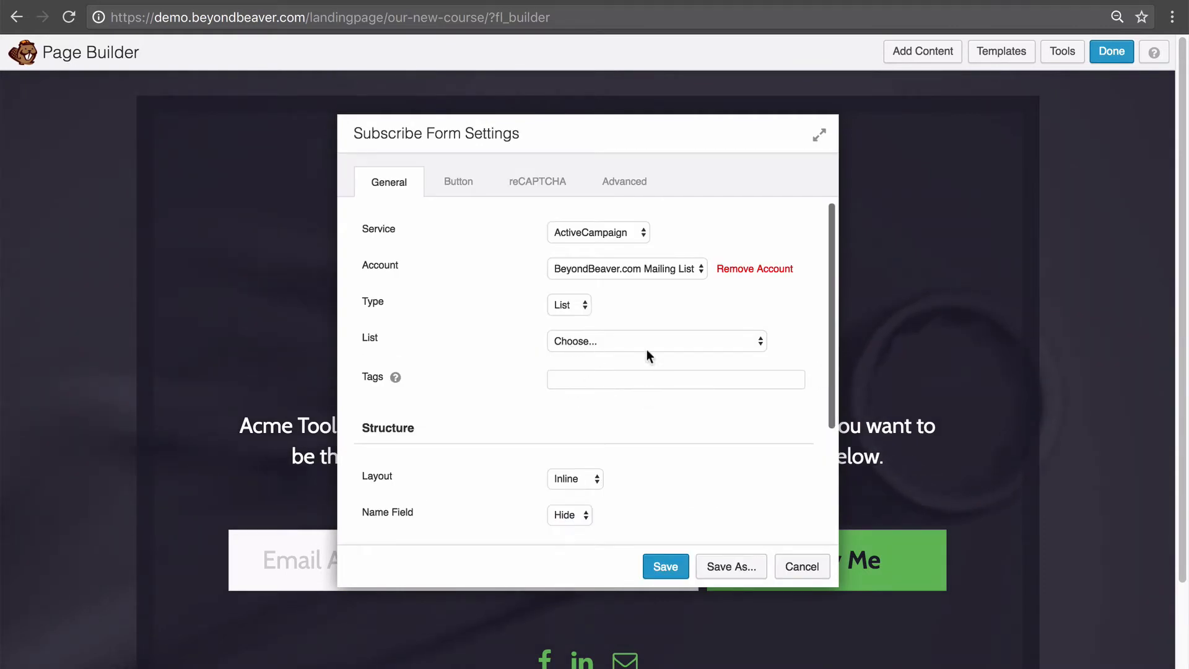
pyautogui.click(670, 271)
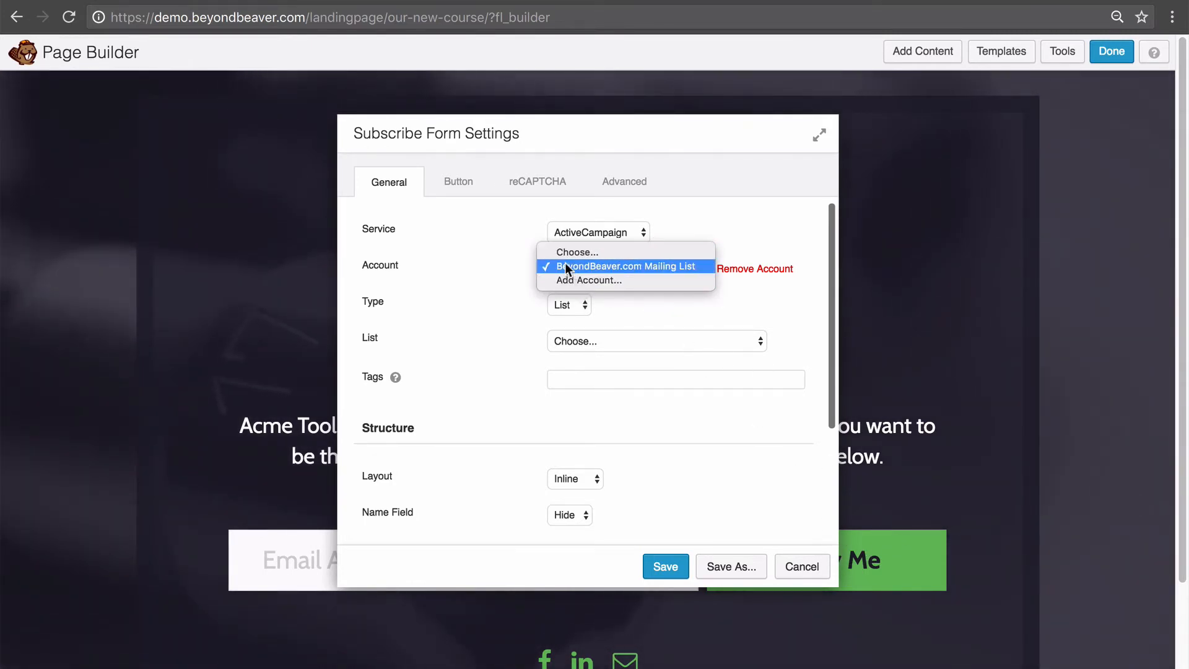
pyautogui.click(645, 265)
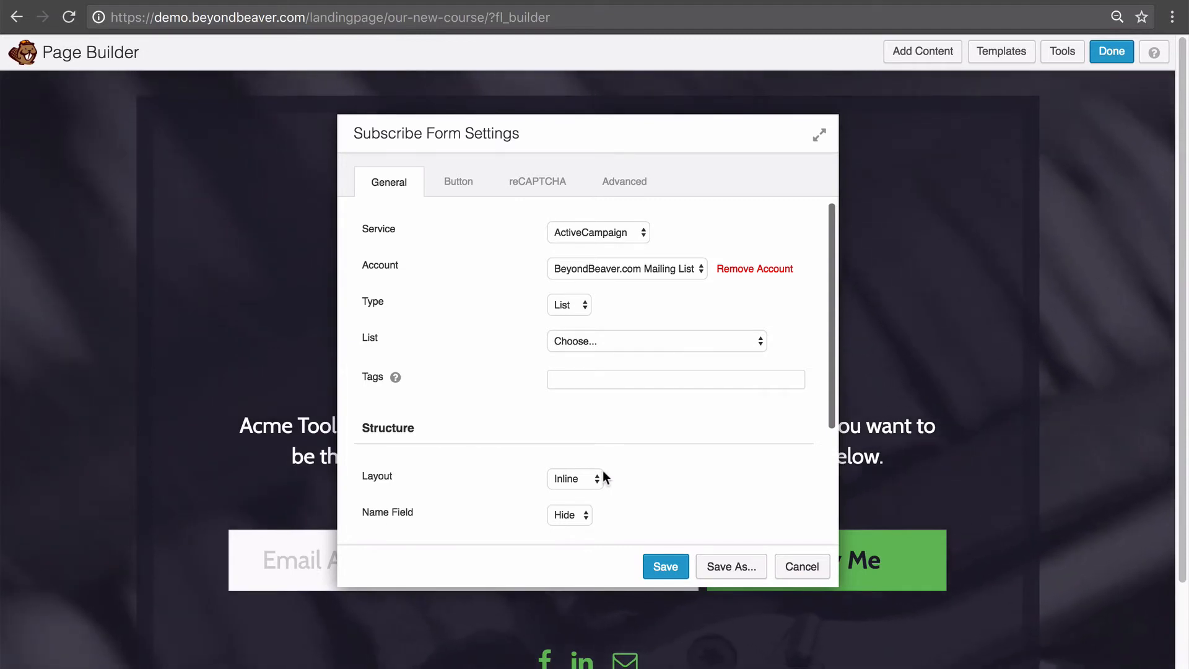
# Leave the form's mailing list unselected and go to ActiveCampaign's Lists page.
pyautogui.click(651, 347)
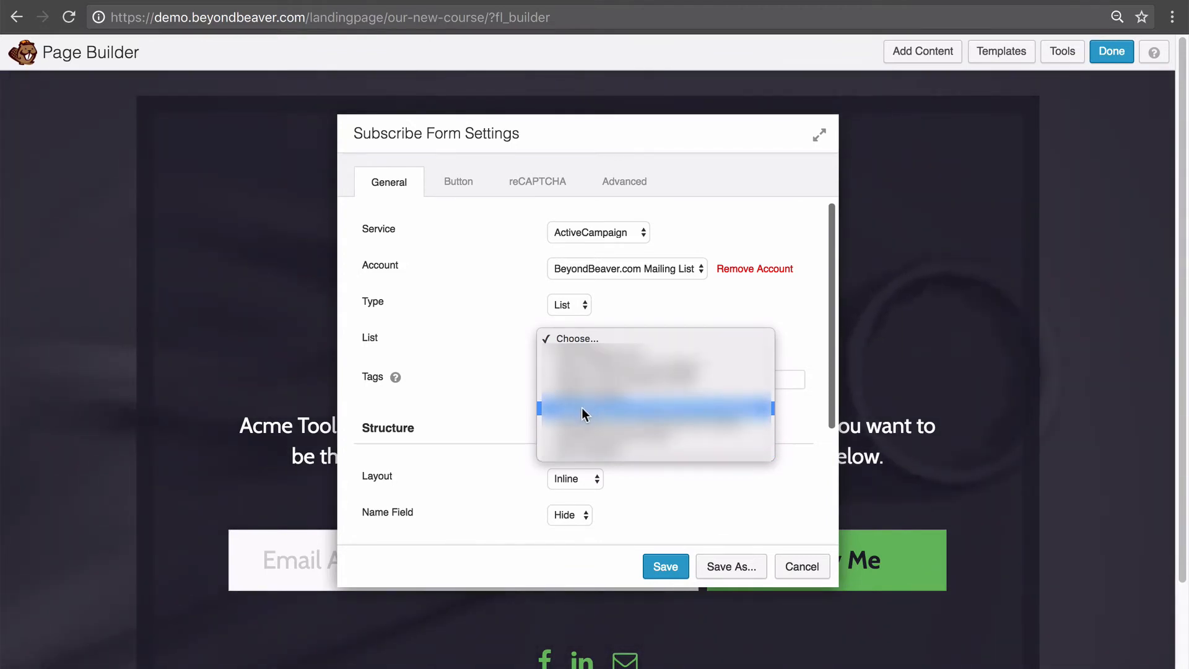
pyautogui.click(463, 402)
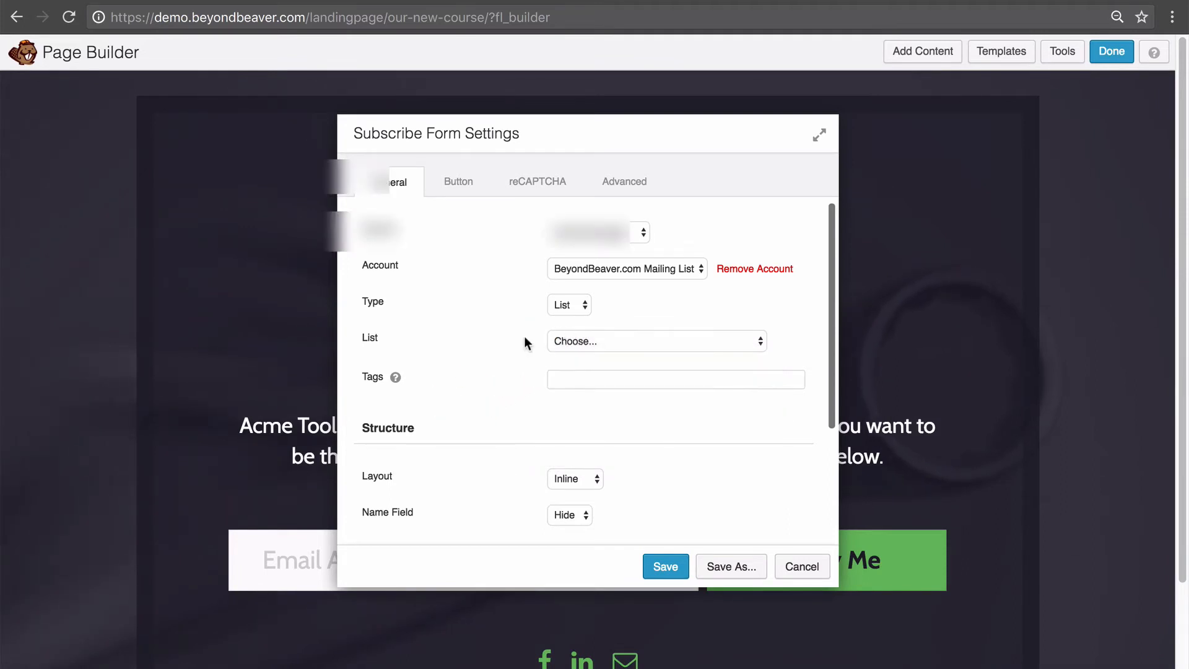
pyautogui.hotkey('ctrl', 'Tab')
pyautogui.click(331, 63)
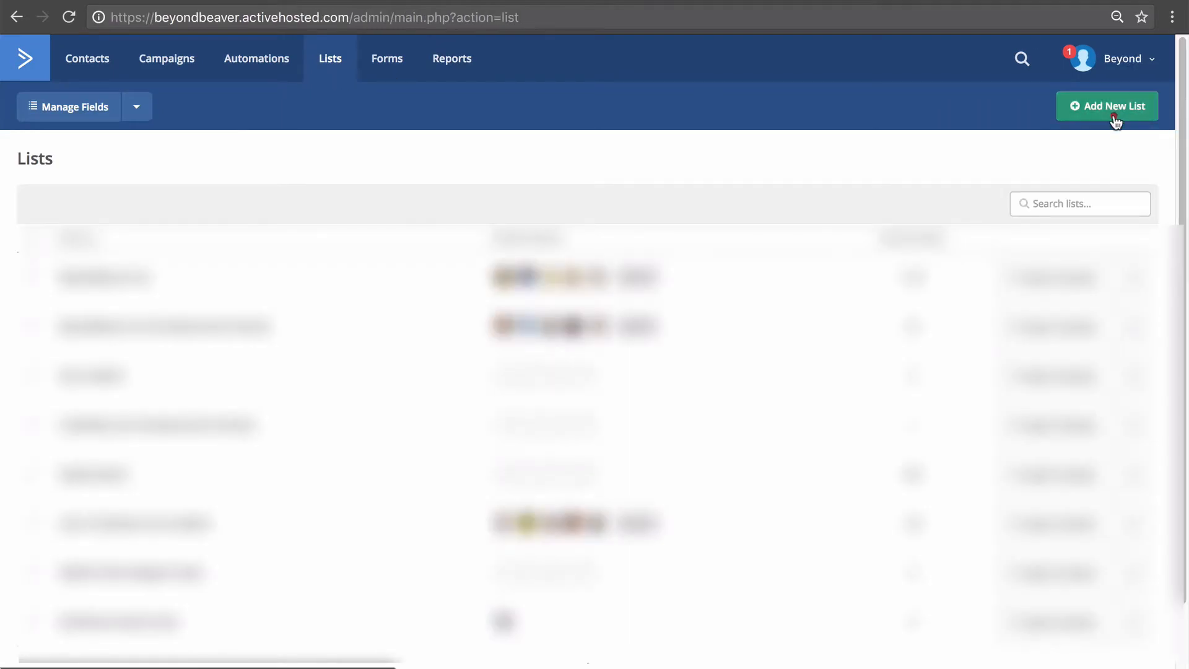
pyautogui.click(1115, 116)
pyautogui.click(681, 173)
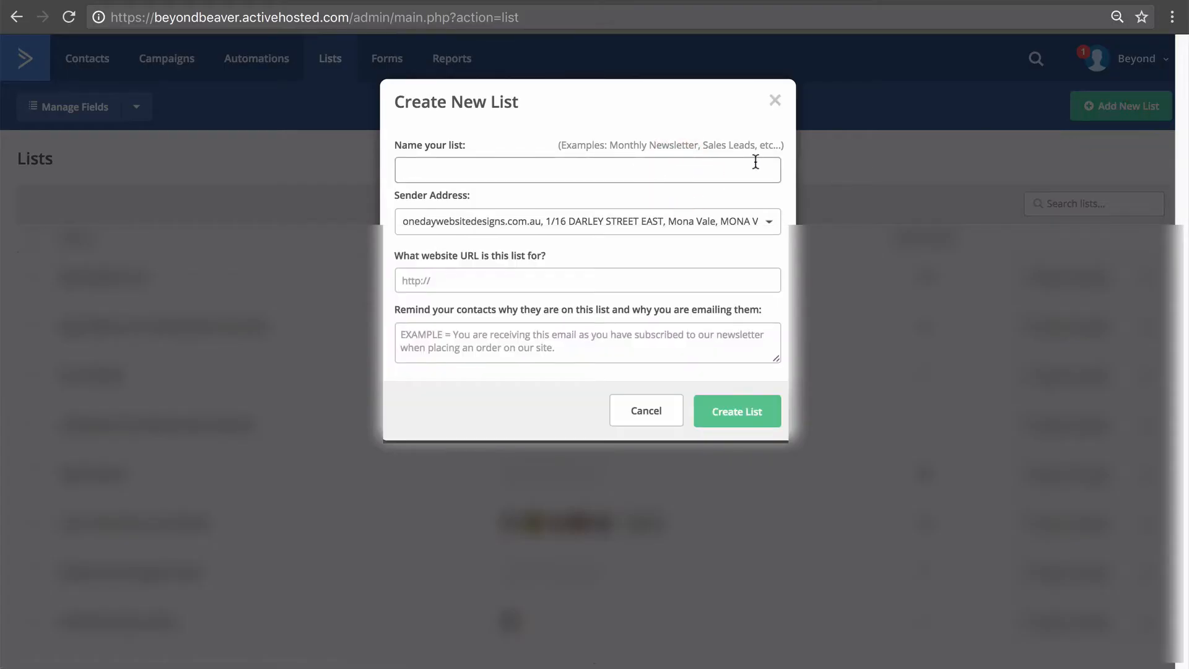
pyautogui.write('Test List for Course Demo')
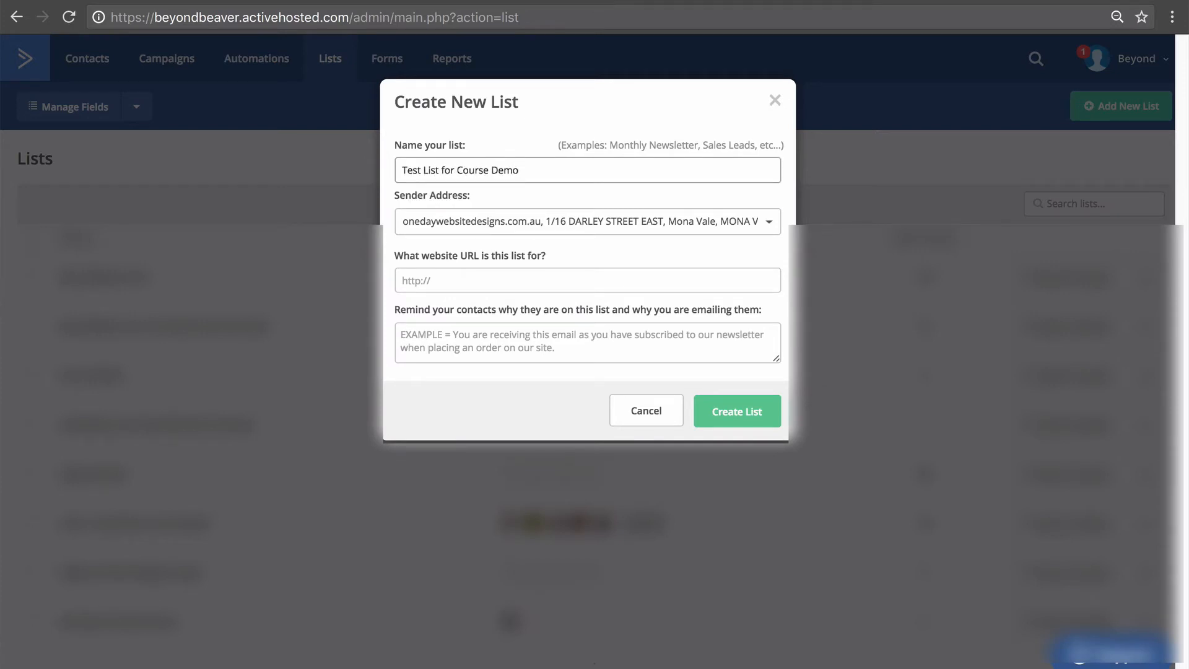
pyautogui.click(590, 278)
pyautogui.write('https://beyondbeaver.com')
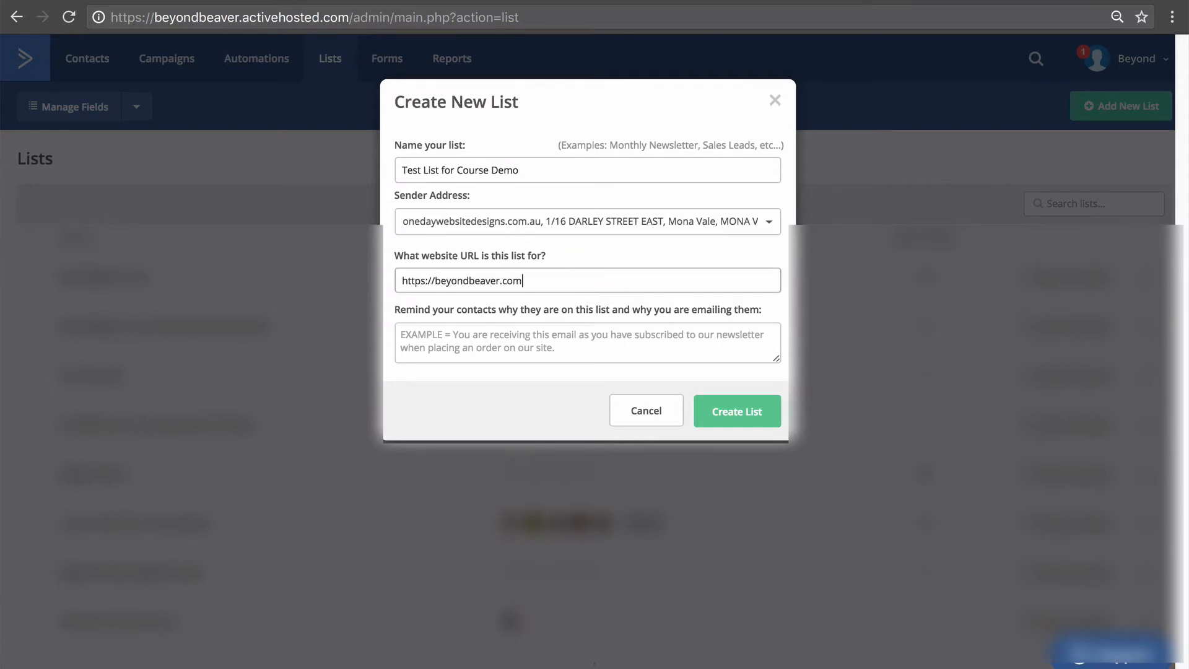
pyautogui.press('Tab')
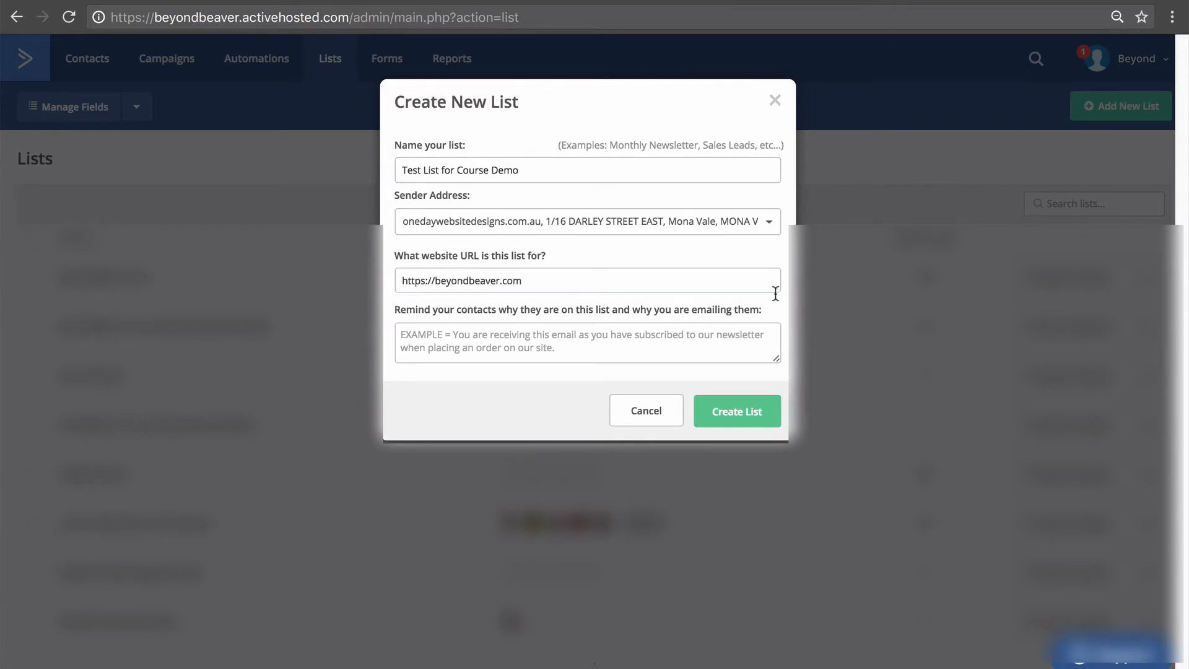
pyautogui.write('You are receiving')
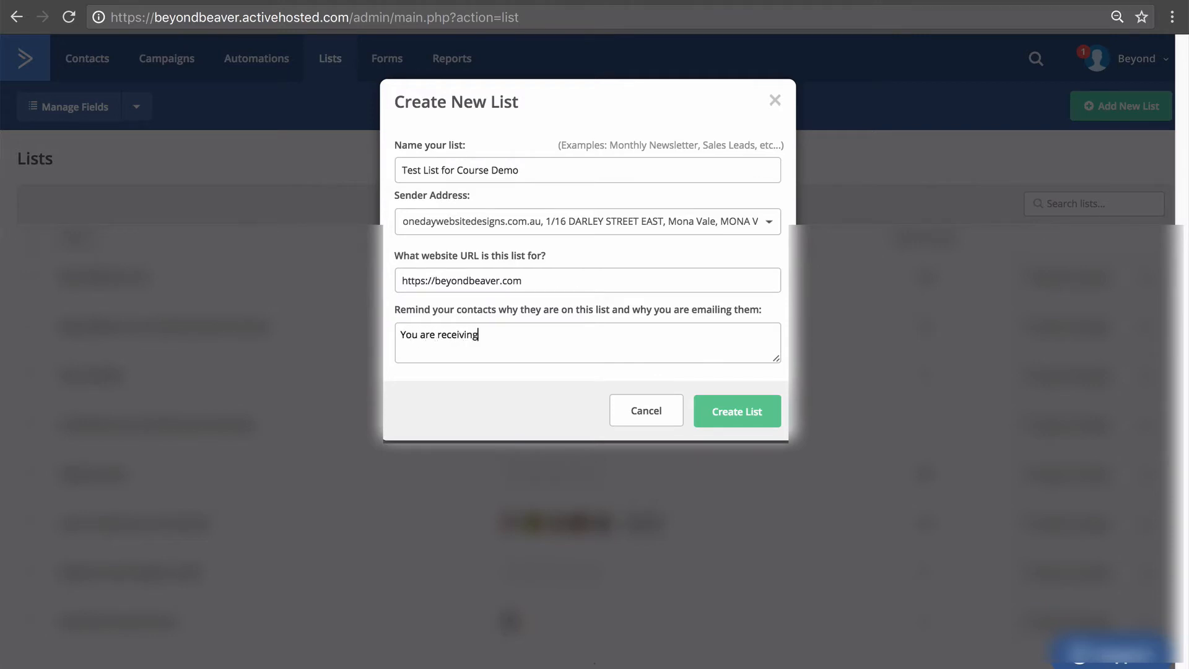
pyautogui.write(' this emai bei')
pyautogui.write('e you opted in on our website.')
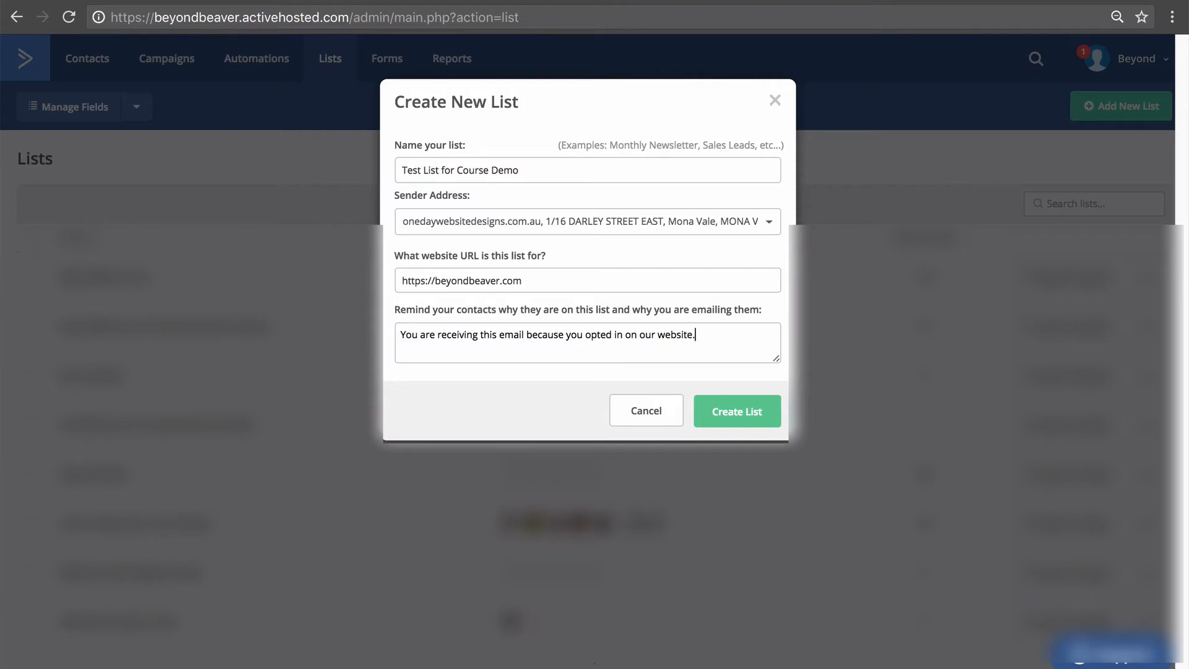
pyautogui.click(734, 411)
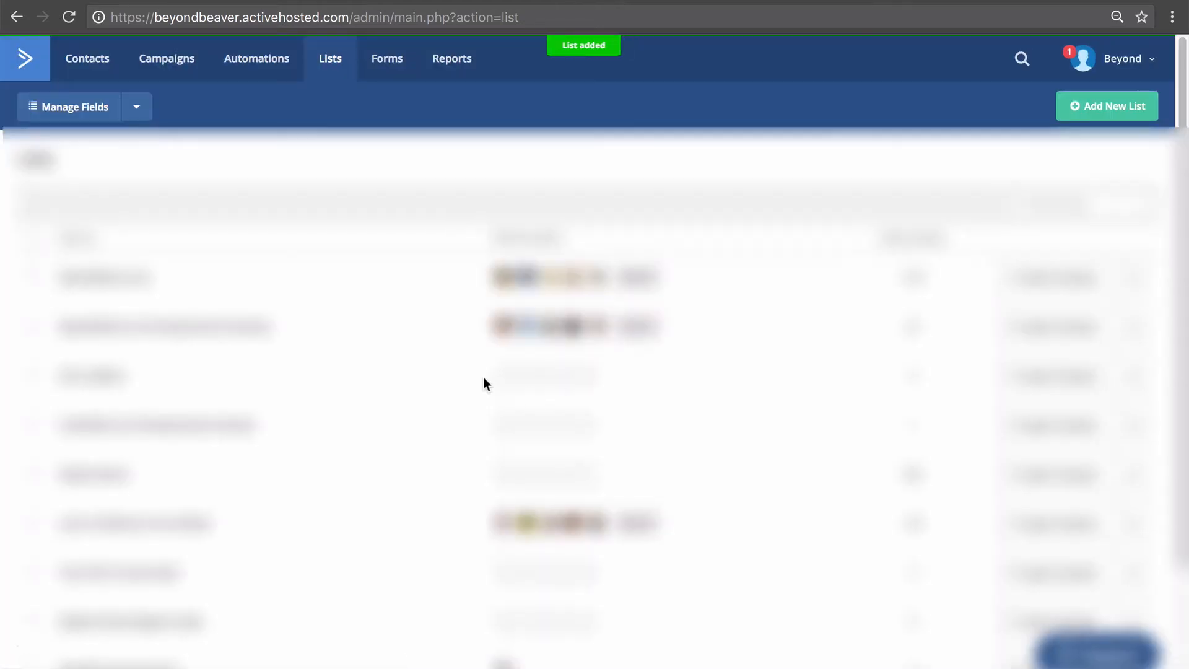
# Confirm Test List for Course Demo has no contacts, then go to the Forms page.
pyautogui.scroll(-2, 456, 350)
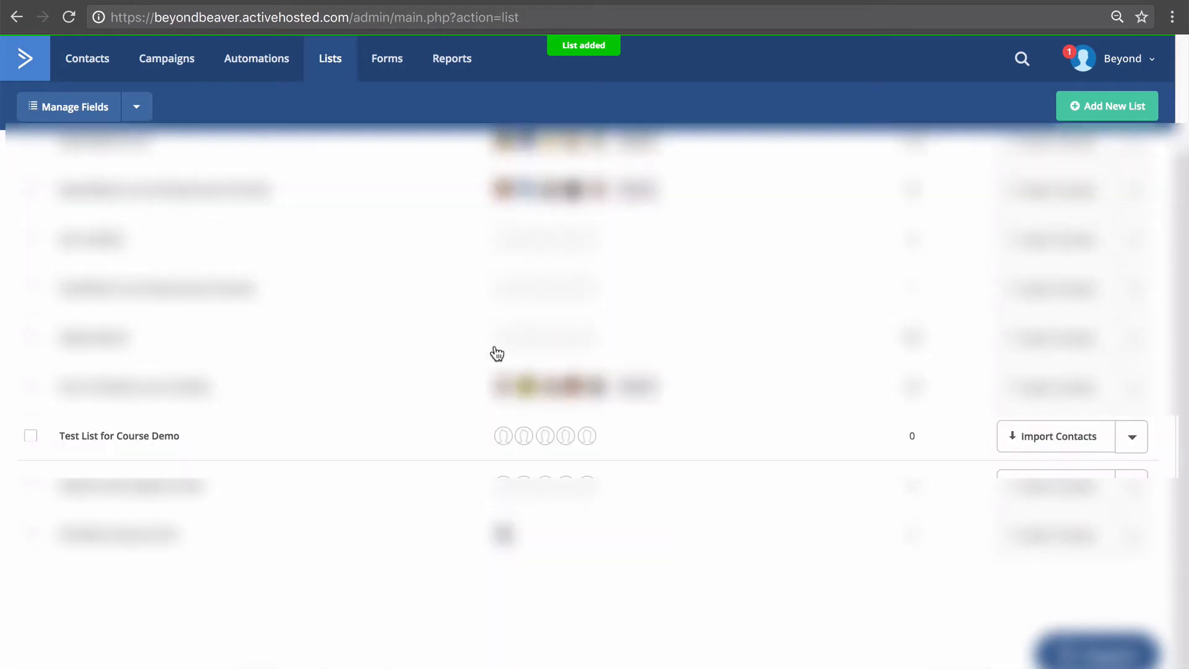
pyautogui.click(113, 437)
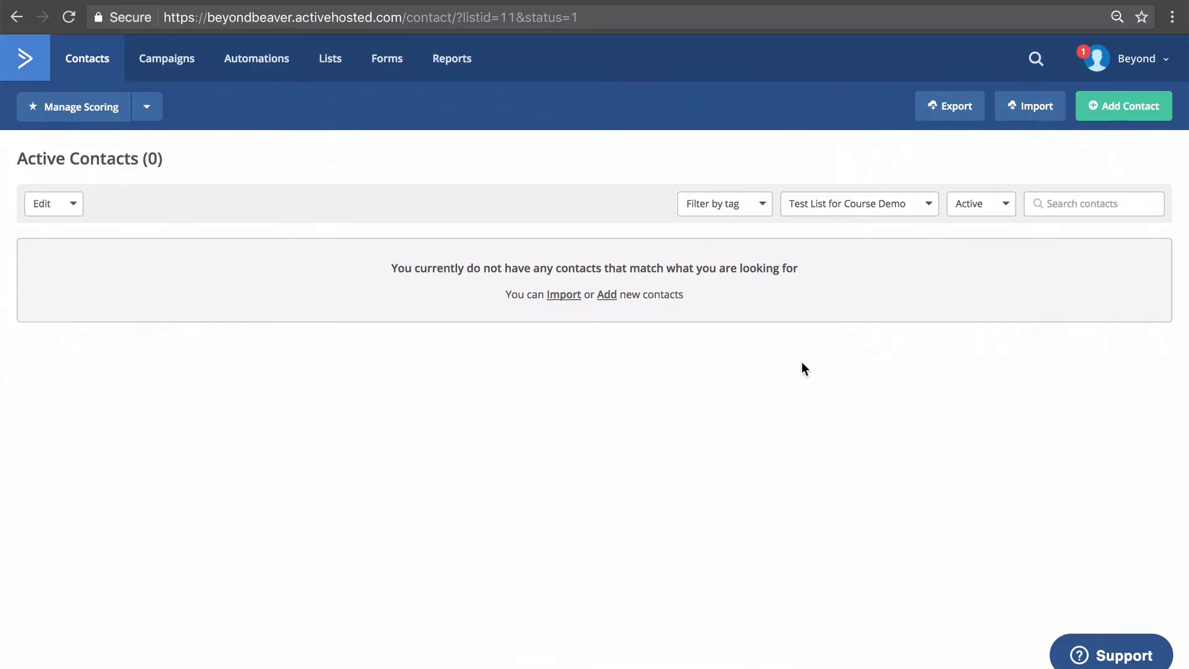
pyautogui.click(389, 59)
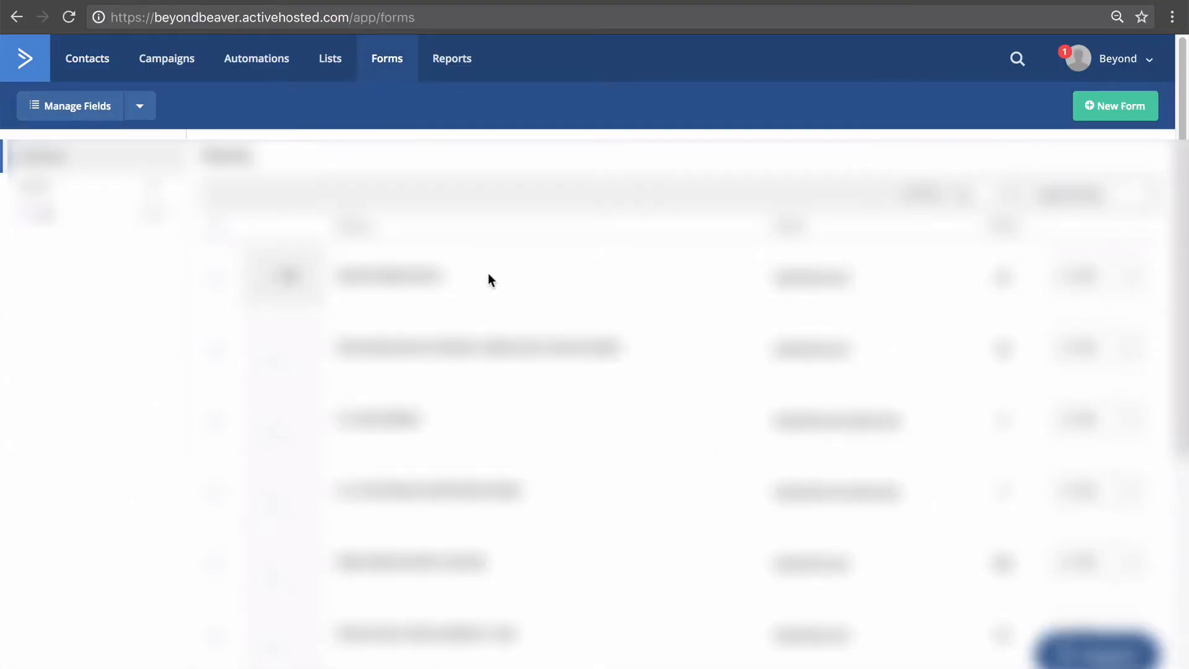
# Create inline form 'Demo Form for Video Lesson' subscribing entries to Test List for Course Demo.
pyautogui.click(1102, 118)
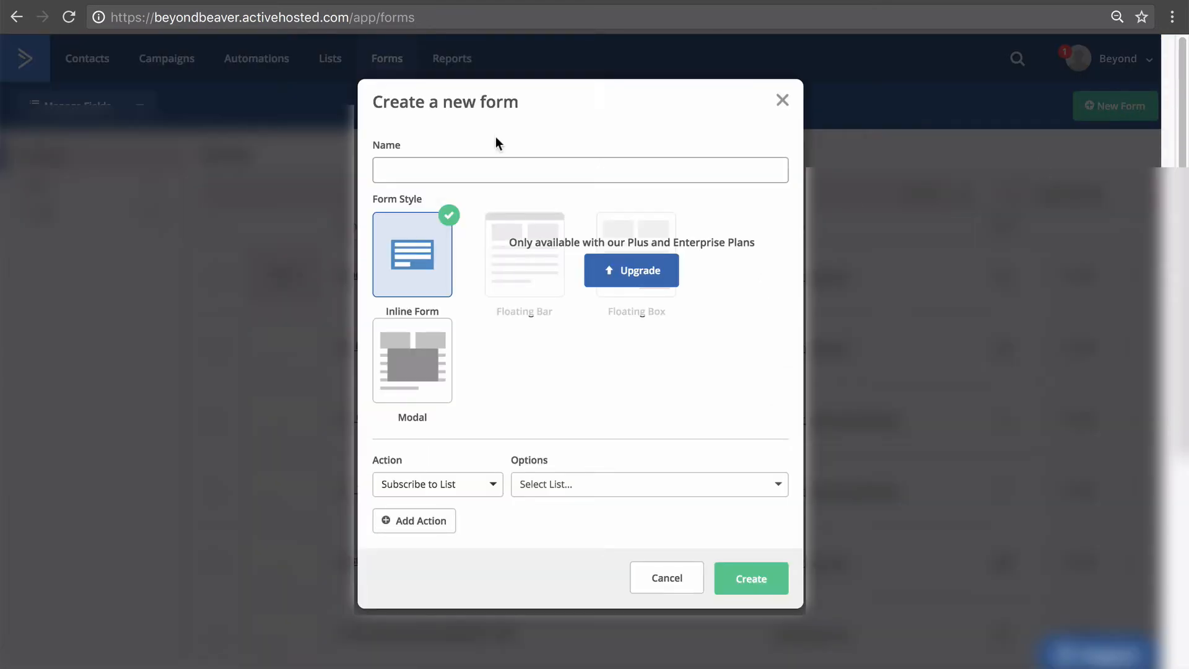
pyautogui.write('Demo Form for Video Lesson')
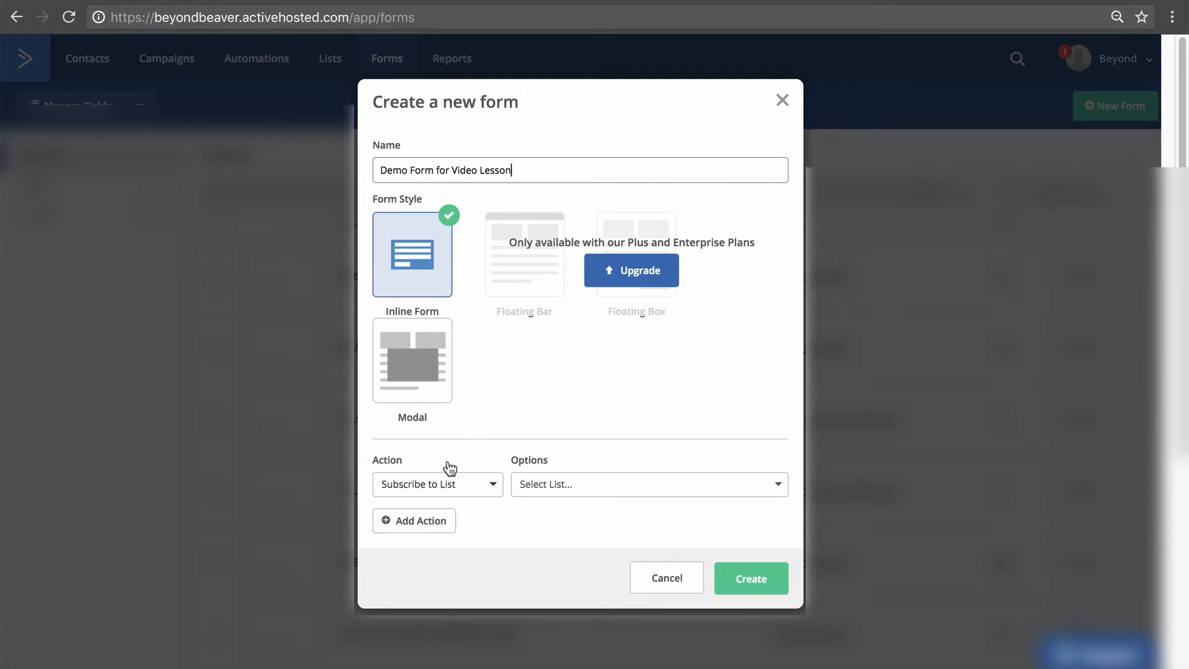
pyautogui.click(567, 487)
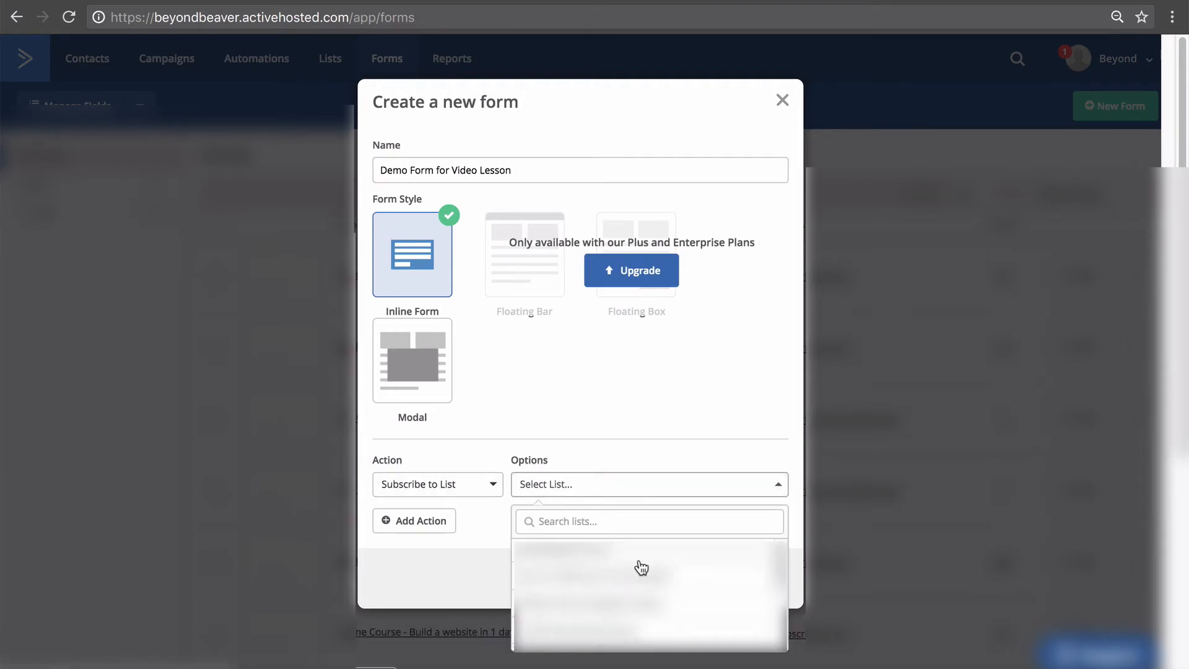
pyautogui.click(545, 631)
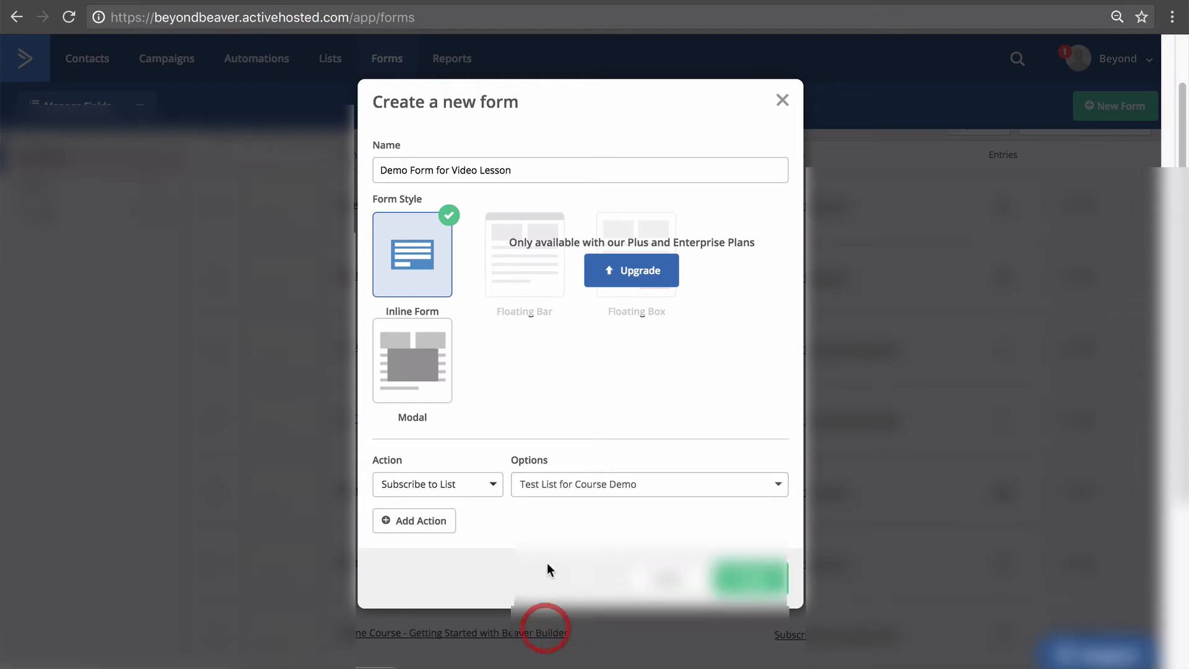
pyautogui.click(766, 585)
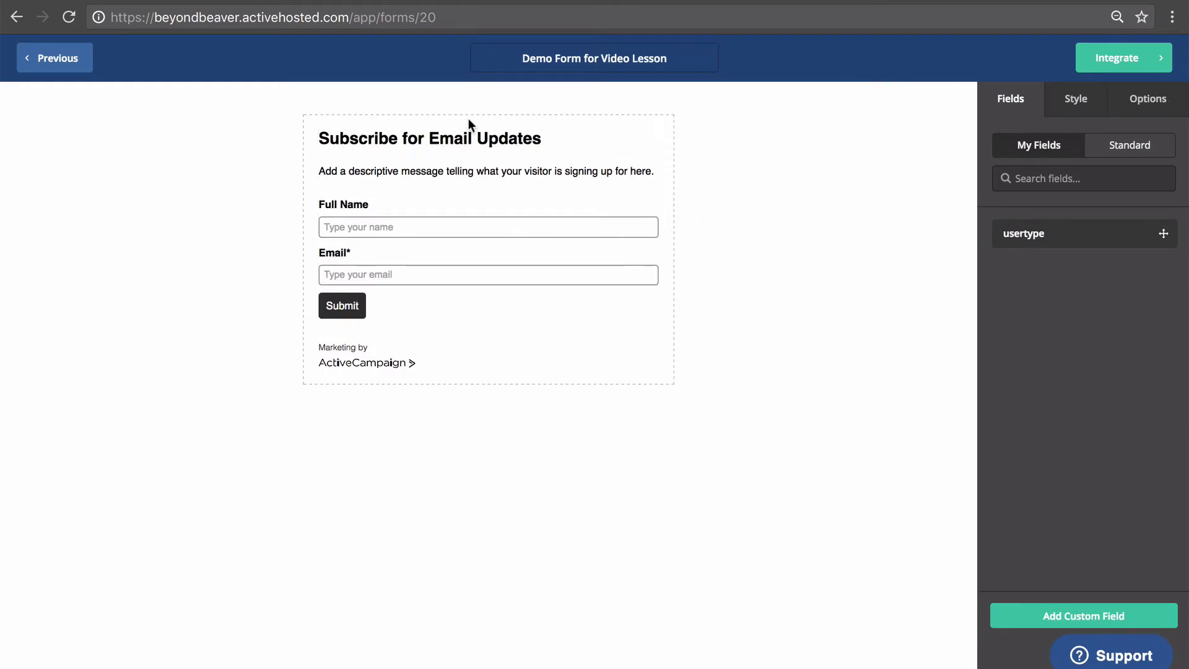
# Open the form's subscribe-to-list action settings under Options.
pyautogui.click(1151, 104)
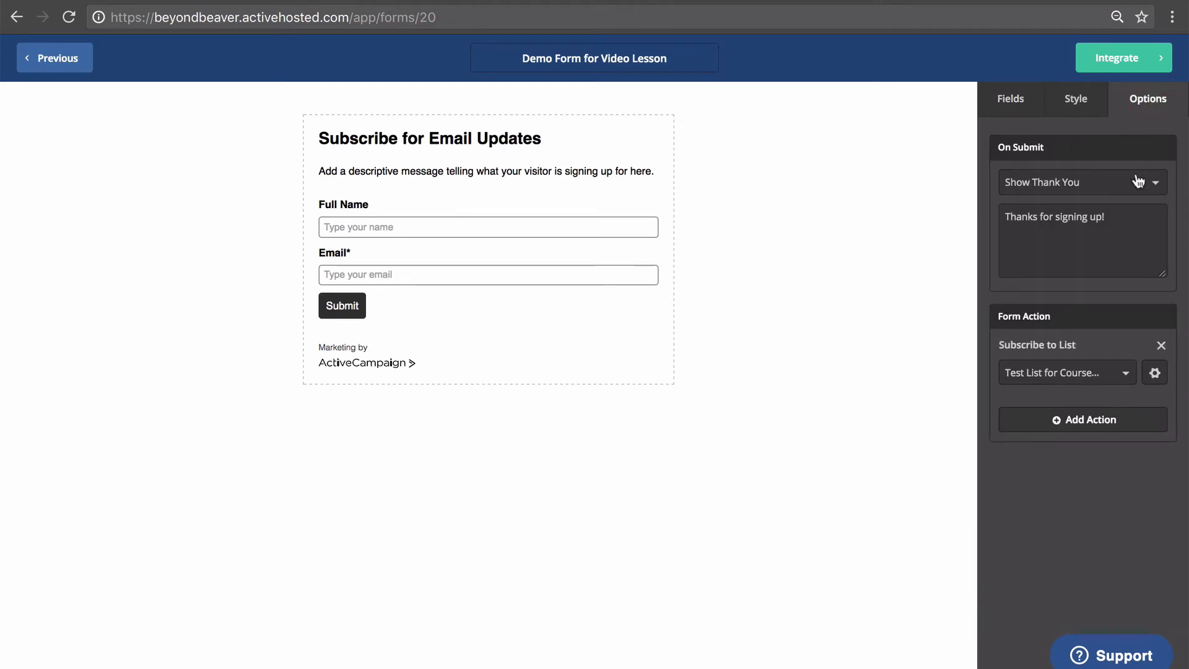
pyautogui.click(795, 371)
pyautogui.click(1146, 101)
pyautogui.click(1157, 373)
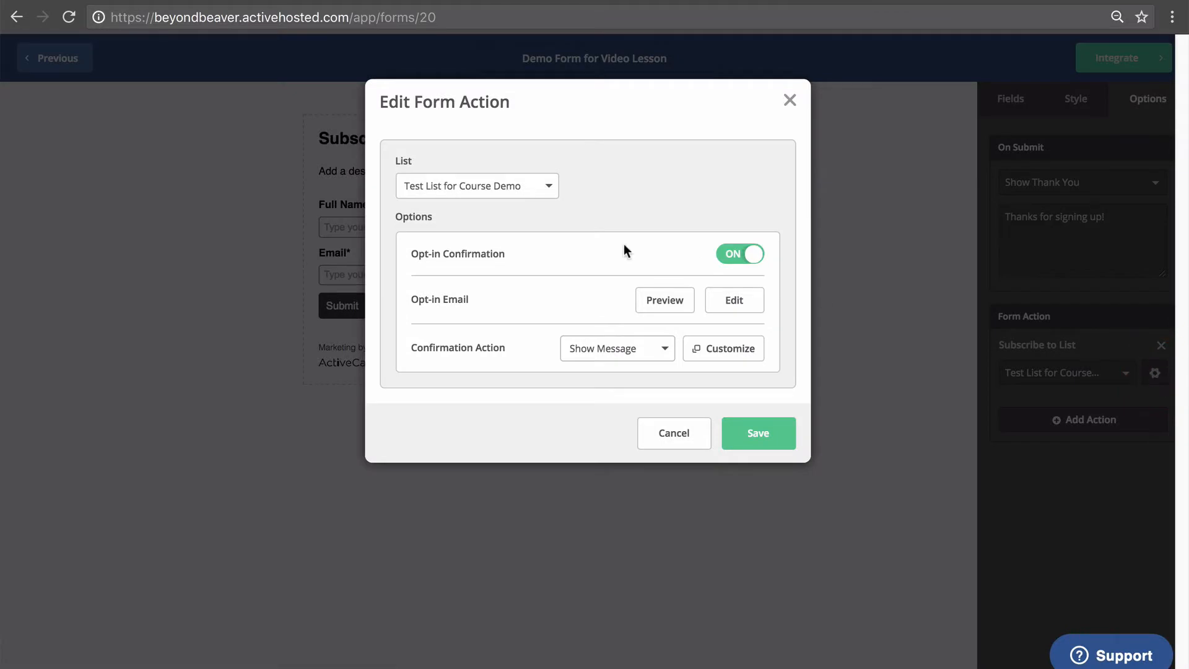
# Preview the opt-in confirmation email, then open it for editing.
pyautogui.click(666, 301)
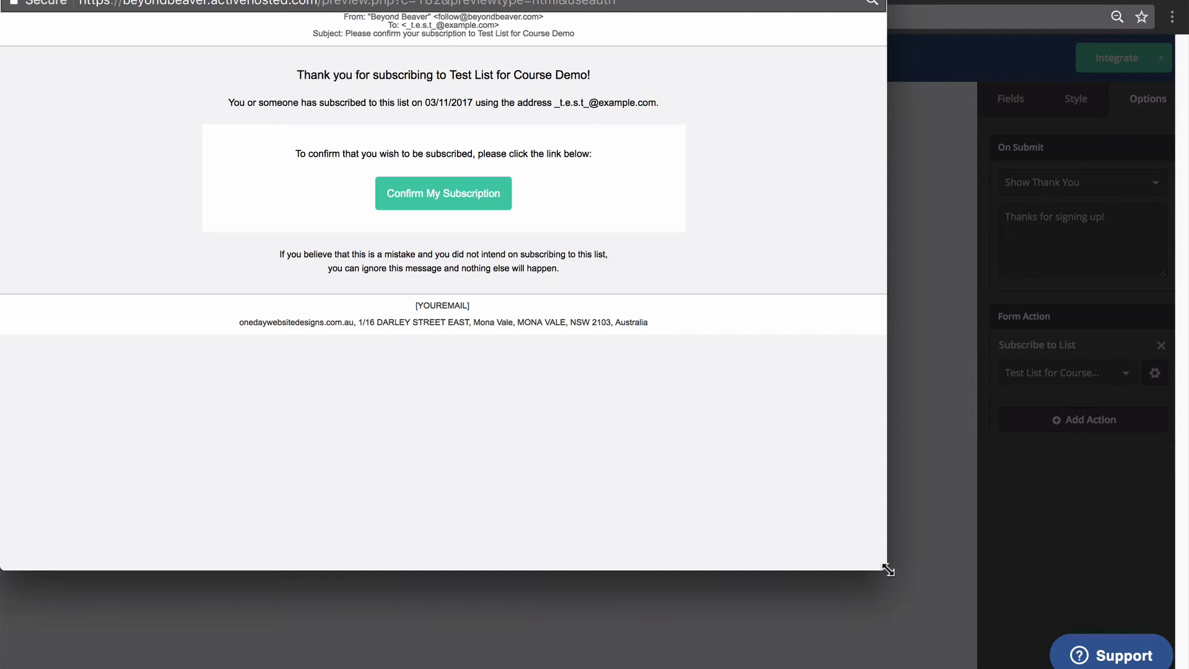
pyautogui.moveTo(888, 569); pyautogui.dragTo(959, 594)
pyautogui.moveTo(334, 79); pyautogui.dragTo(591, 75)
pyautogui.click(596, 75)
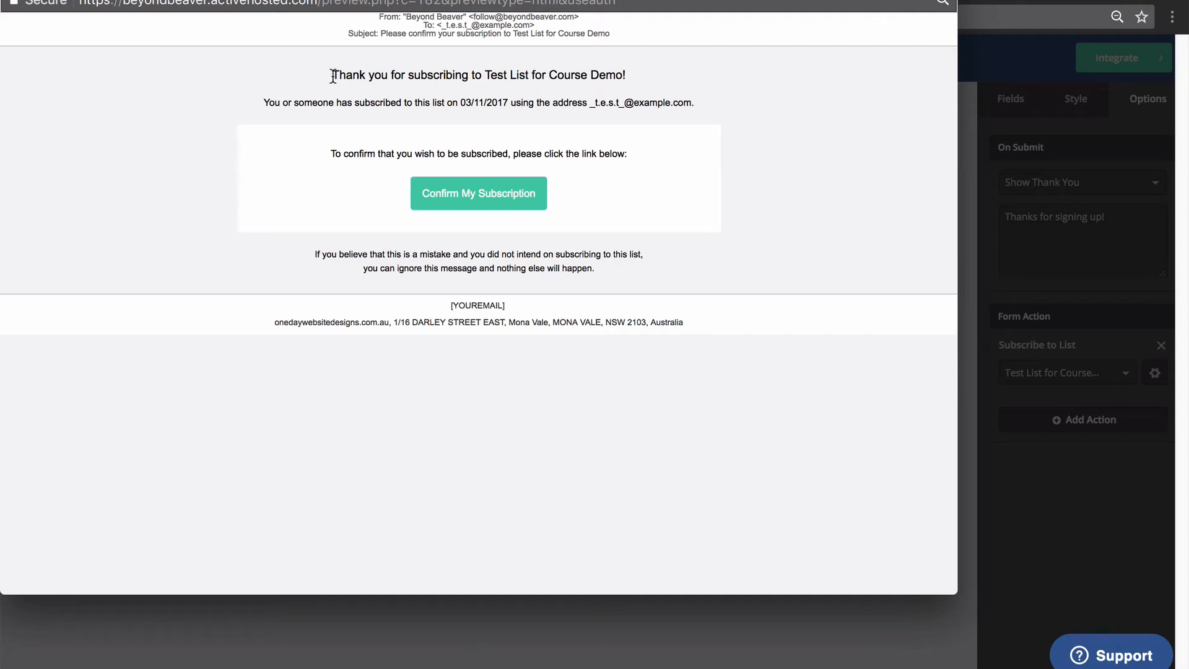
pyautogui.moveTo(352, 75); pyautogui.dragTo(561, 84)
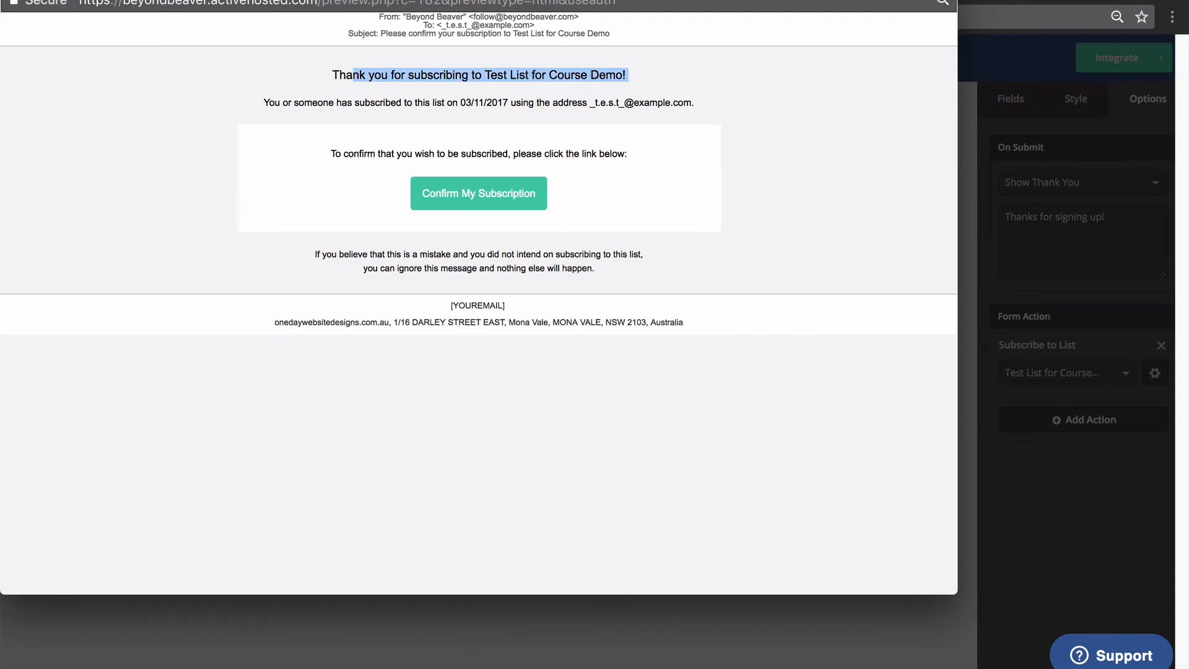
pyautogui.click(12, 0)
pyautogui.click(738, 300)
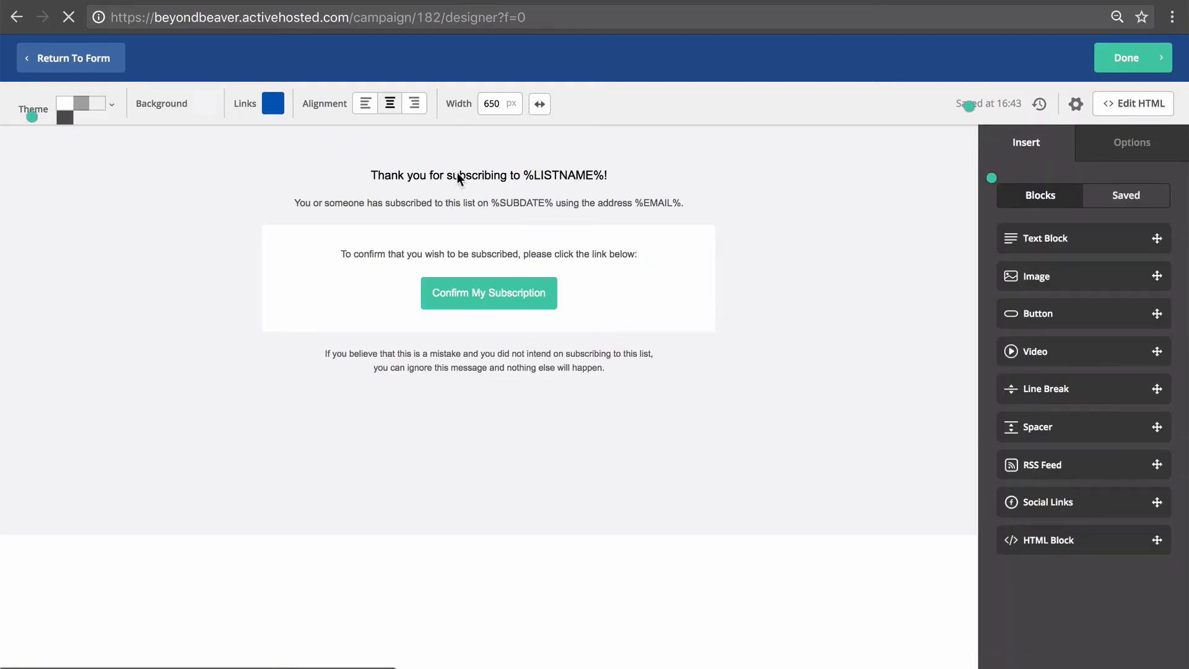
# Change the opt-in email heading to 'Thank you for showing interest in our new course!'.
pyautogui.click(456, 172)
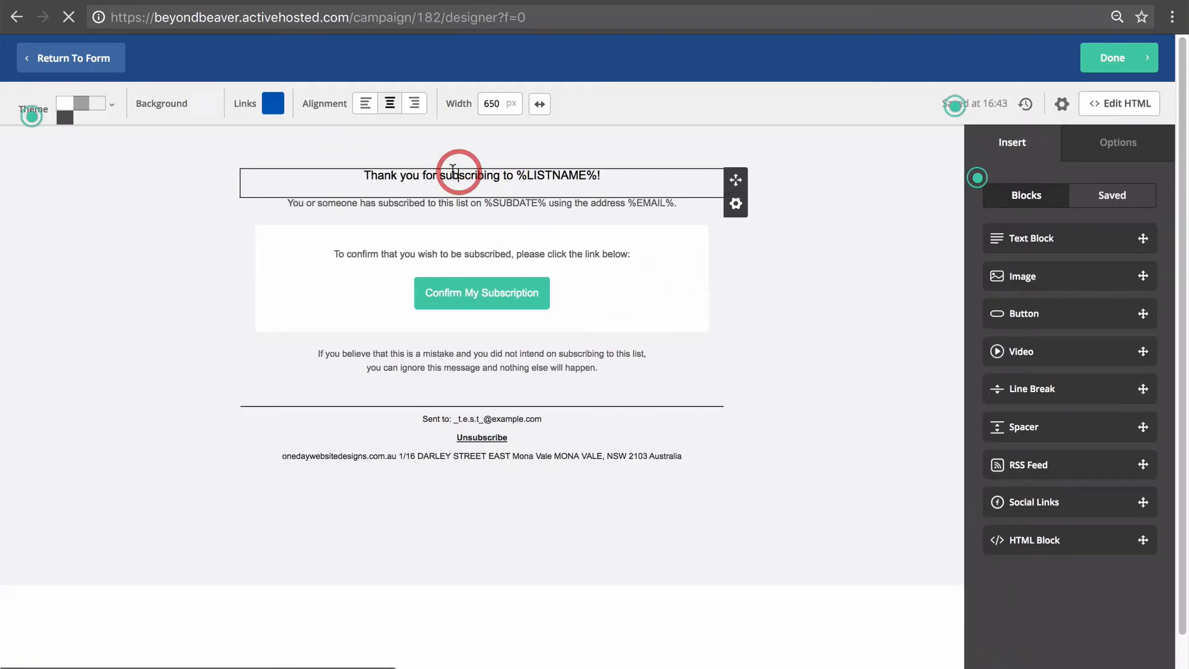
pyautogui.moveTo(447, 175); pyautogui.dragTo(661, 180)
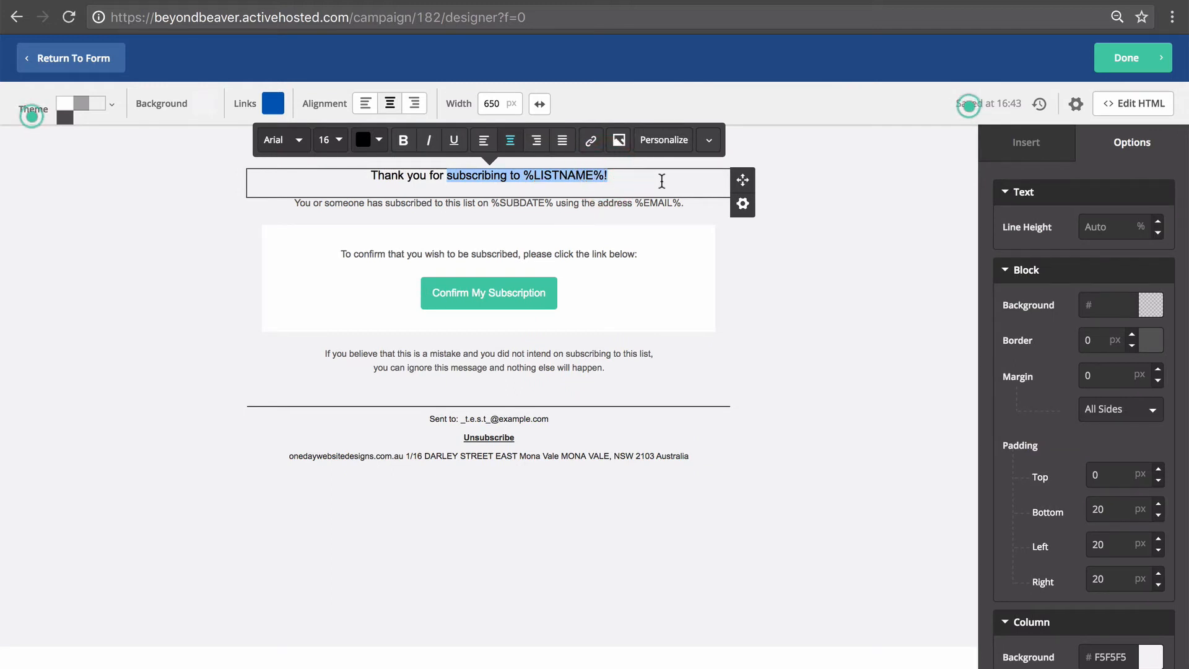
pyautogui.write('showing int')
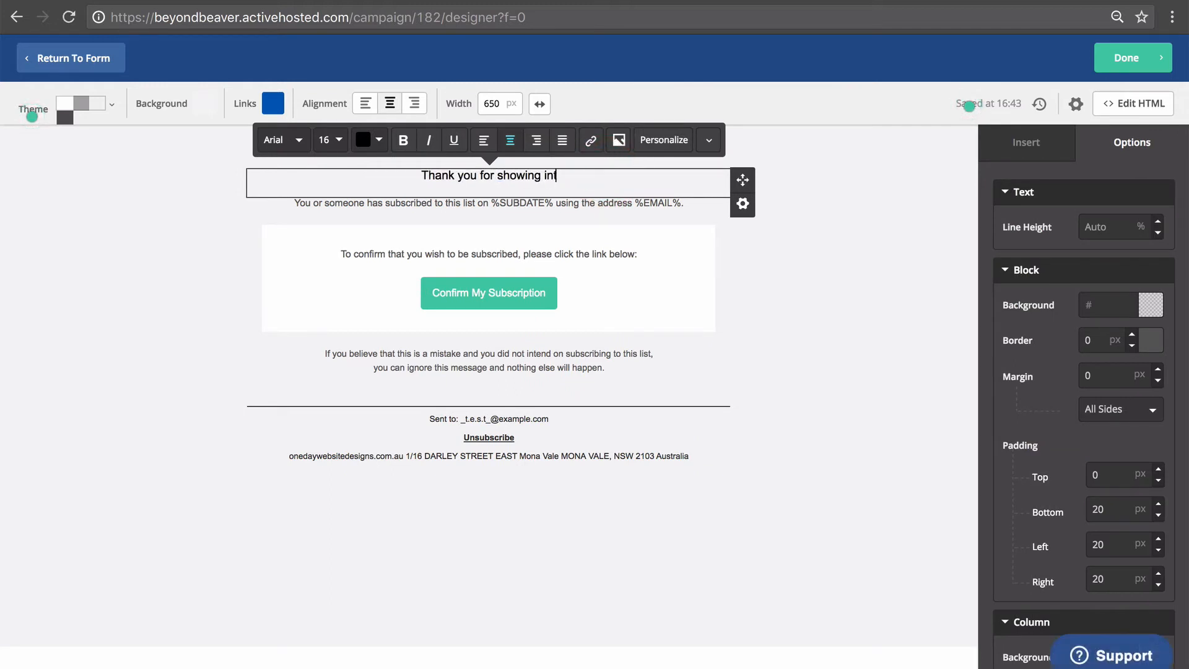
pyautogui.write('erest in our ')
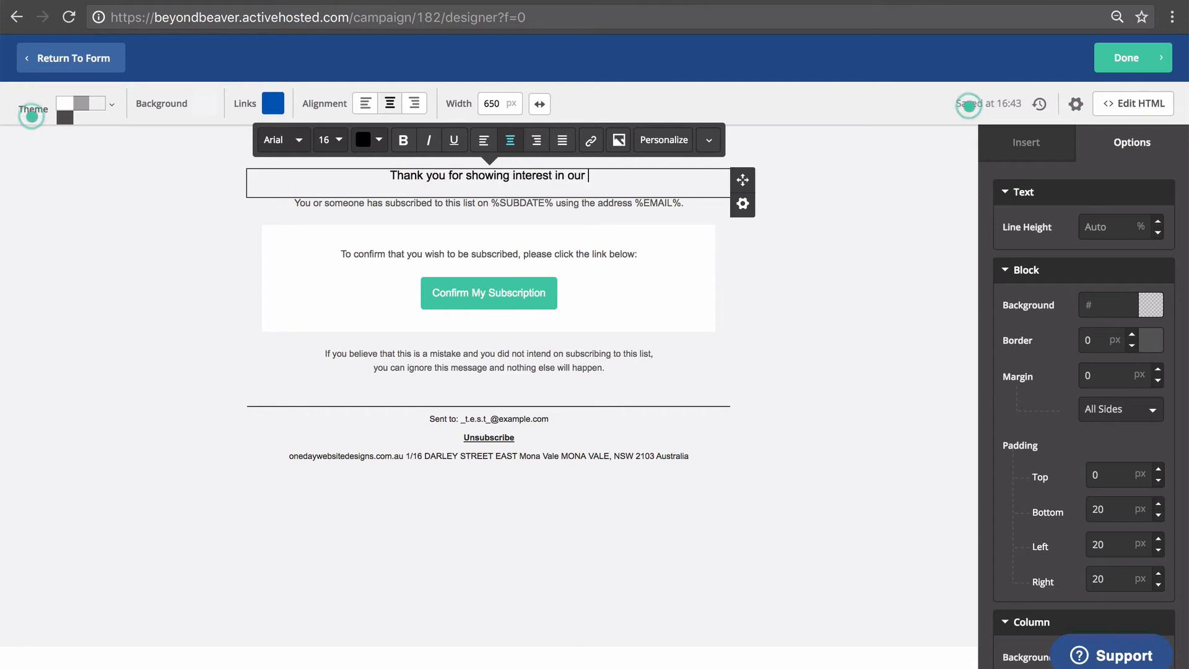
pyautogui.write('new cours')
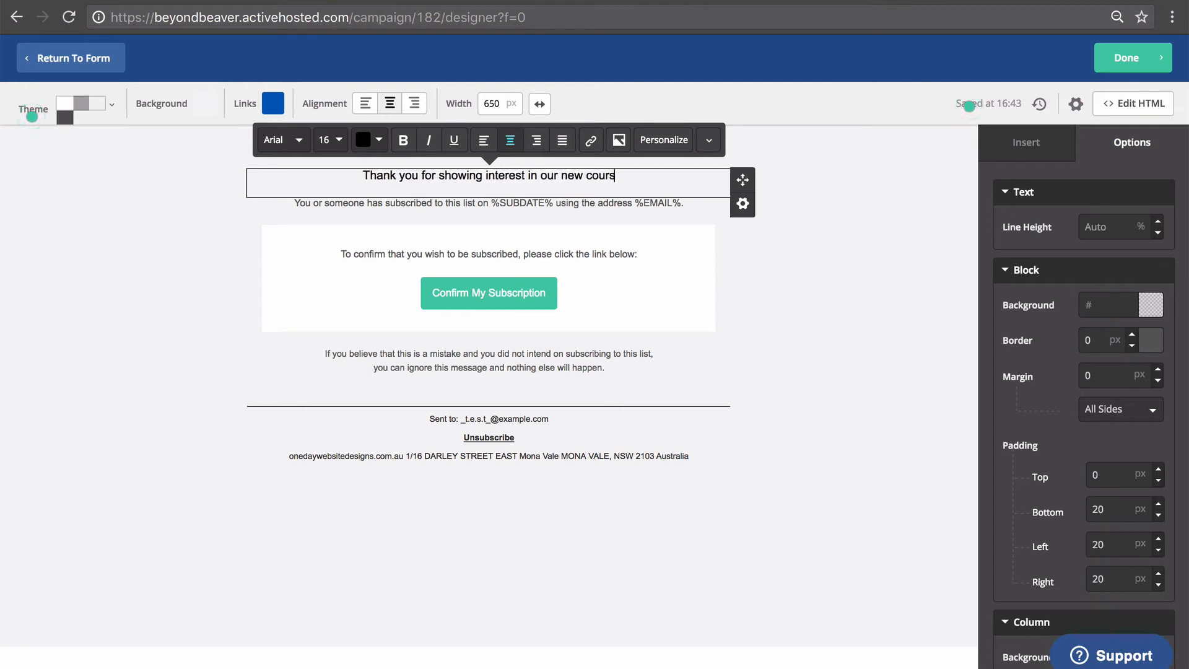
pyautogui.write('e!')
pyautogui.click(806, 308)
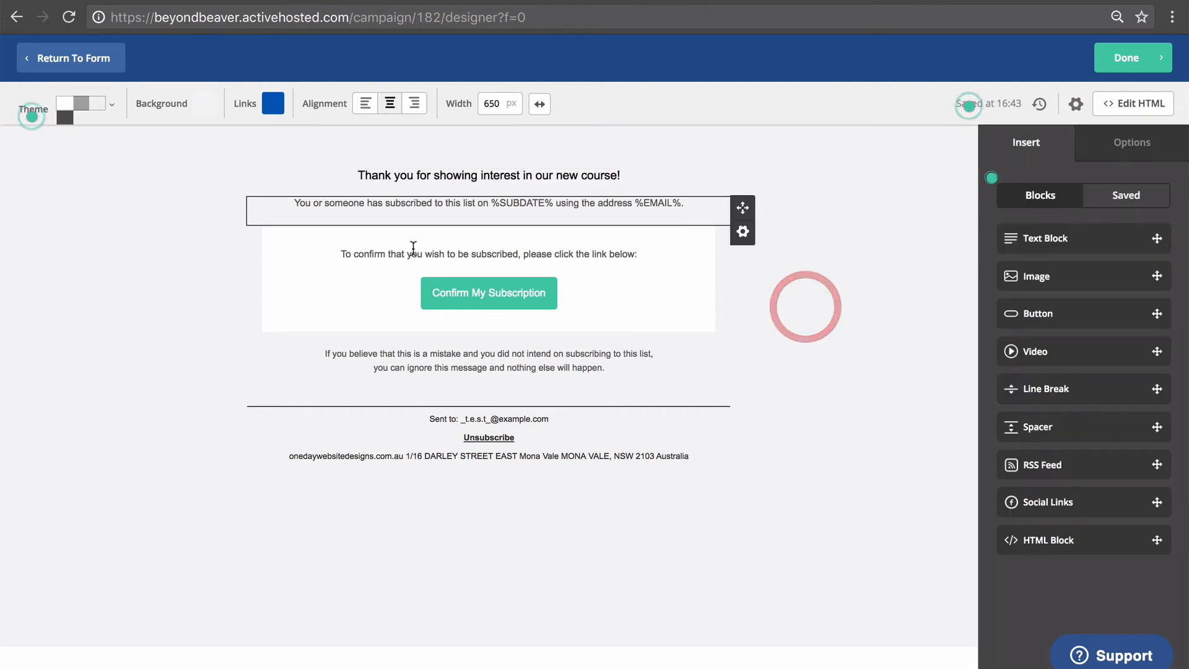
# Replace 'subscribed' with 'register for this course, and receive updates on it, please click the button'.
pyautogui.doubleClick(485, 256)
pyautogui.press('BackSpace')
pyautogui.press('BackSpace')
pyautogui.press('BackSpace')
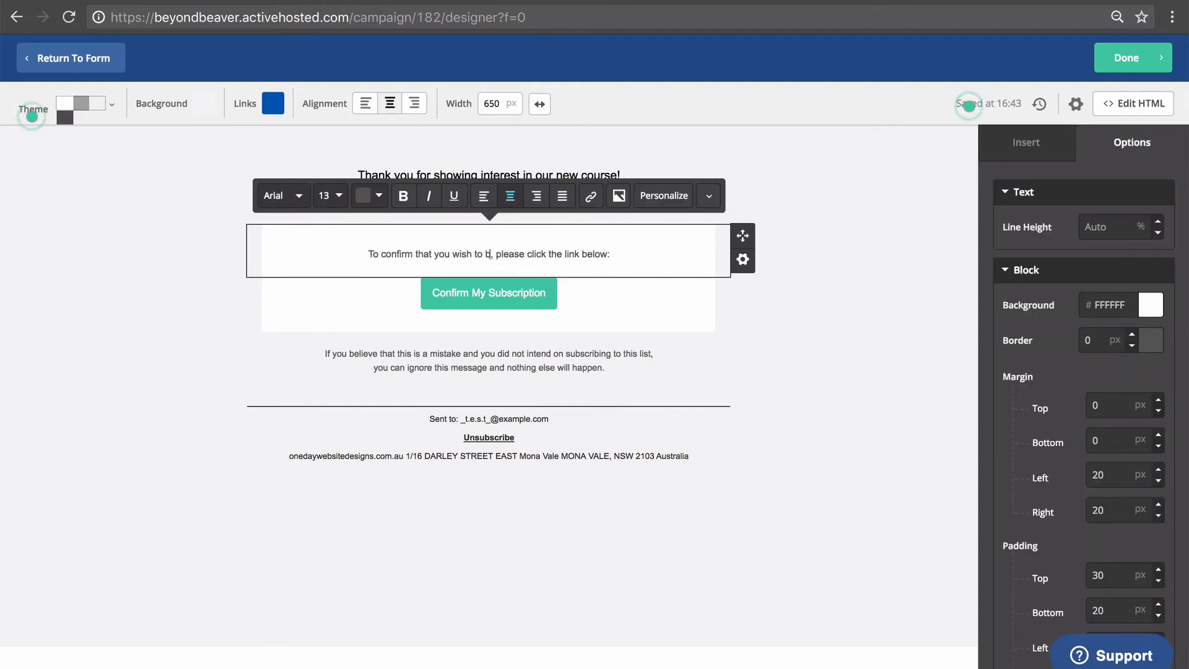
pyautogui.write('register fo')
pyautogui.write('r this cuorse')
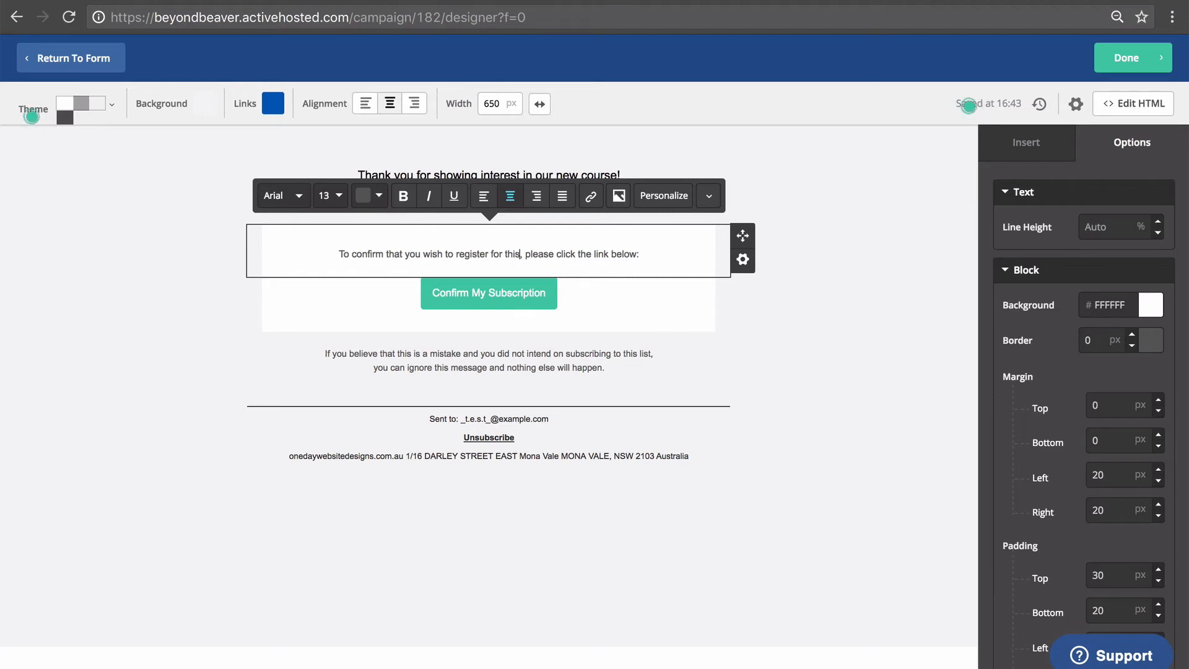
pyautogui.press('BackSpace')
pyautogui.press('BackSpace')
pyautogui.press('BackSpace')
pyautogui.press('BackSpace')
pyautogui.press('BackSpace')
pyautogui.write('ourse, ')
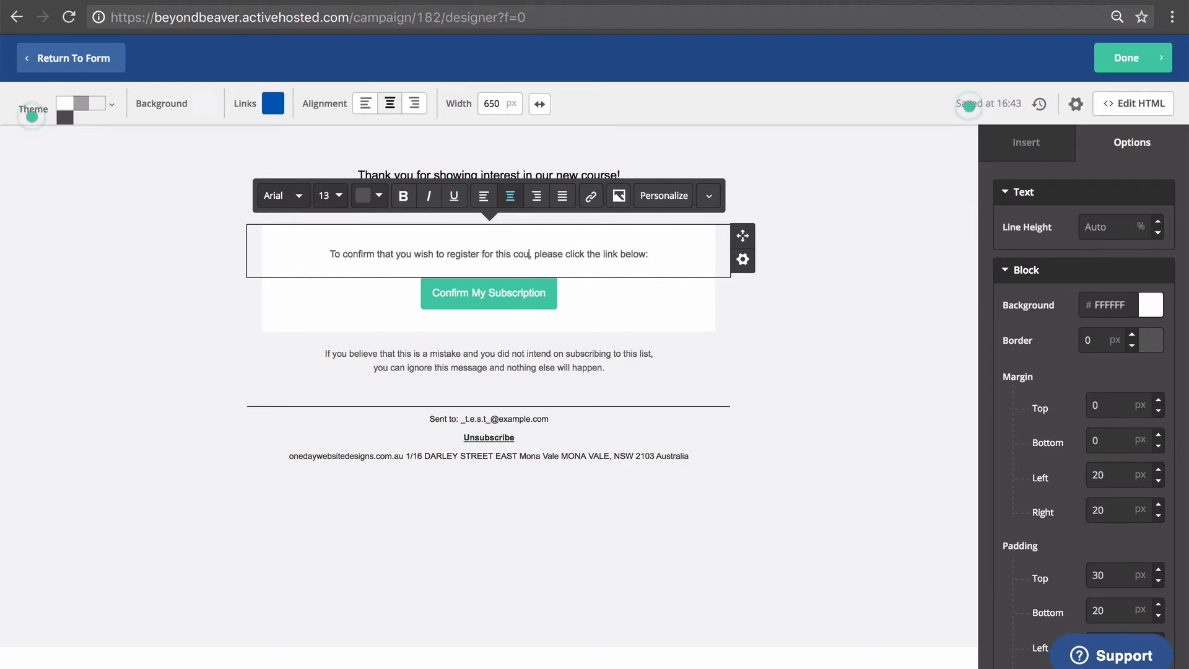
pyautogui.write('and receive upda')
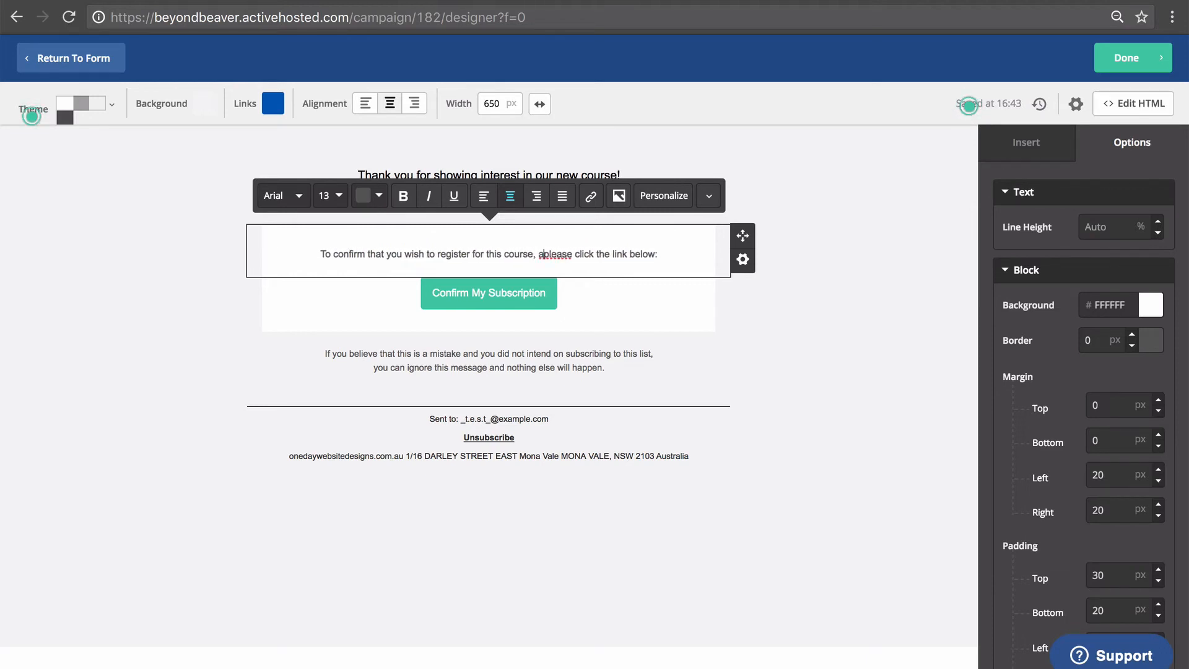
pyautogui.write('tes on it, please click the ')
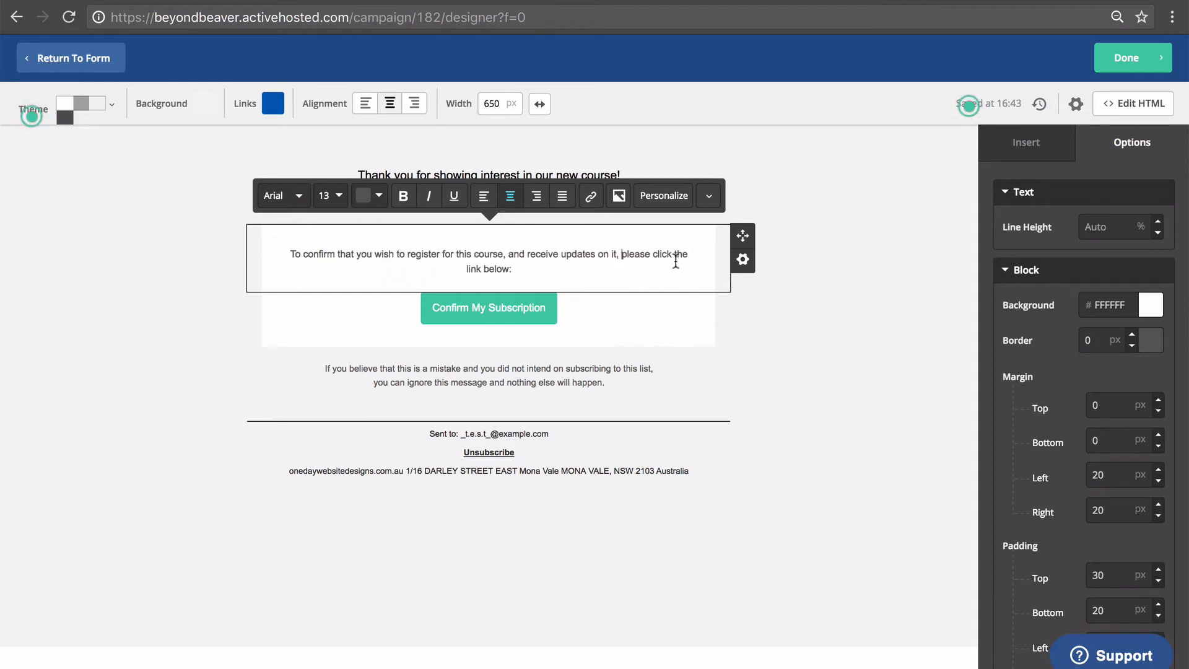
pyautogui.write('button')
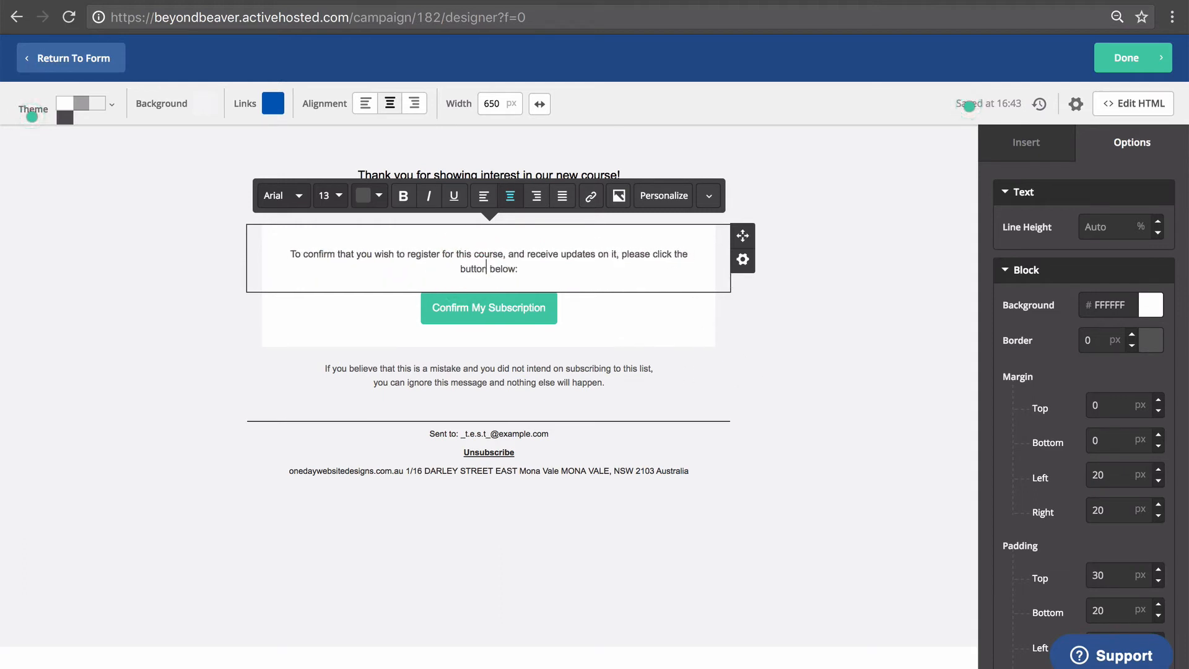
# Relabel the opt-in email's confirm button 'Register for Course' and verify its %CONFIRMLINK% link.
pyautogui.click(760, 376)
pyautogui.click(500, 307)
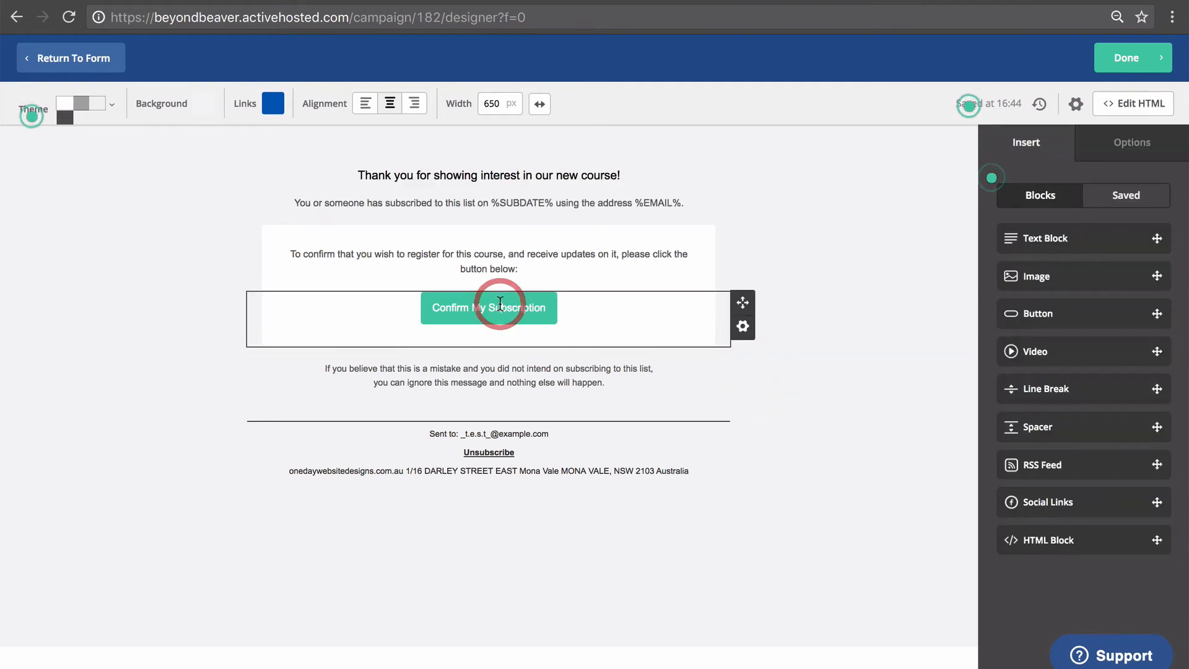
pyautogui.write('Res')
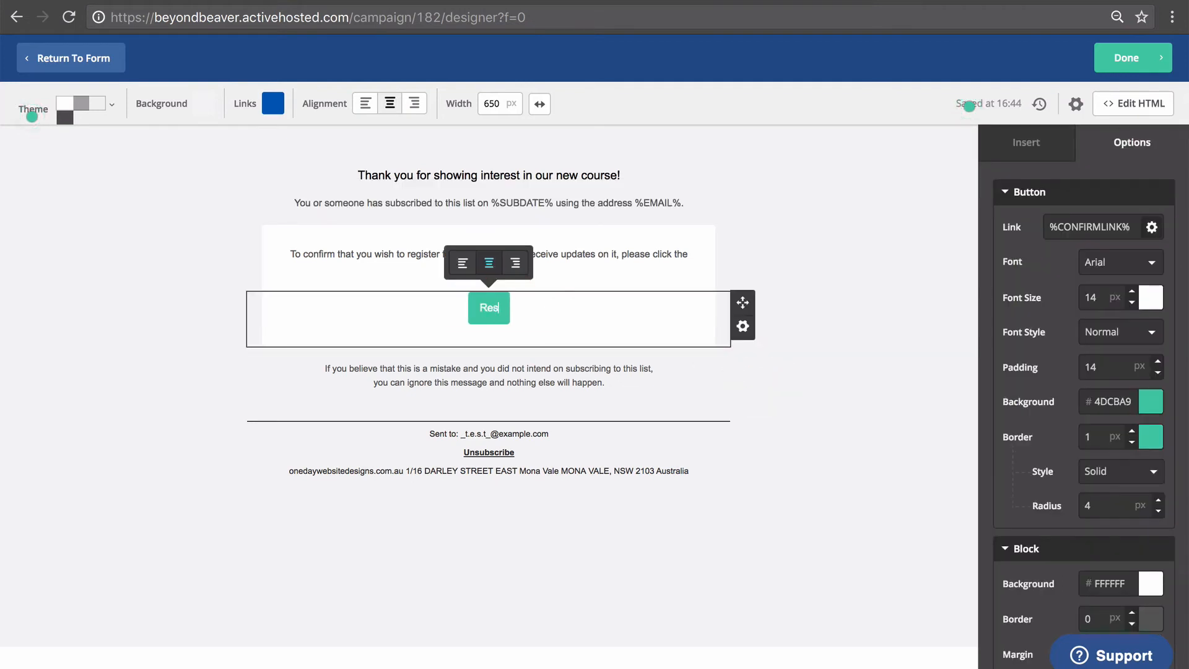
pyautogui.write('st')
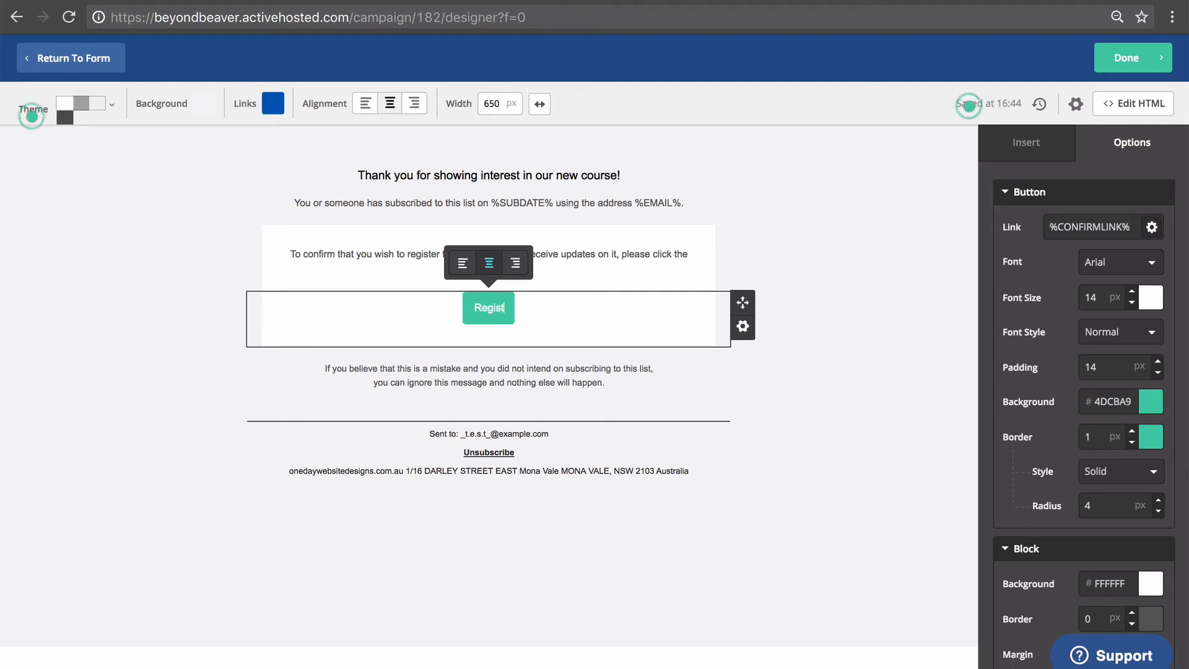
pyautogui.write('or Course')
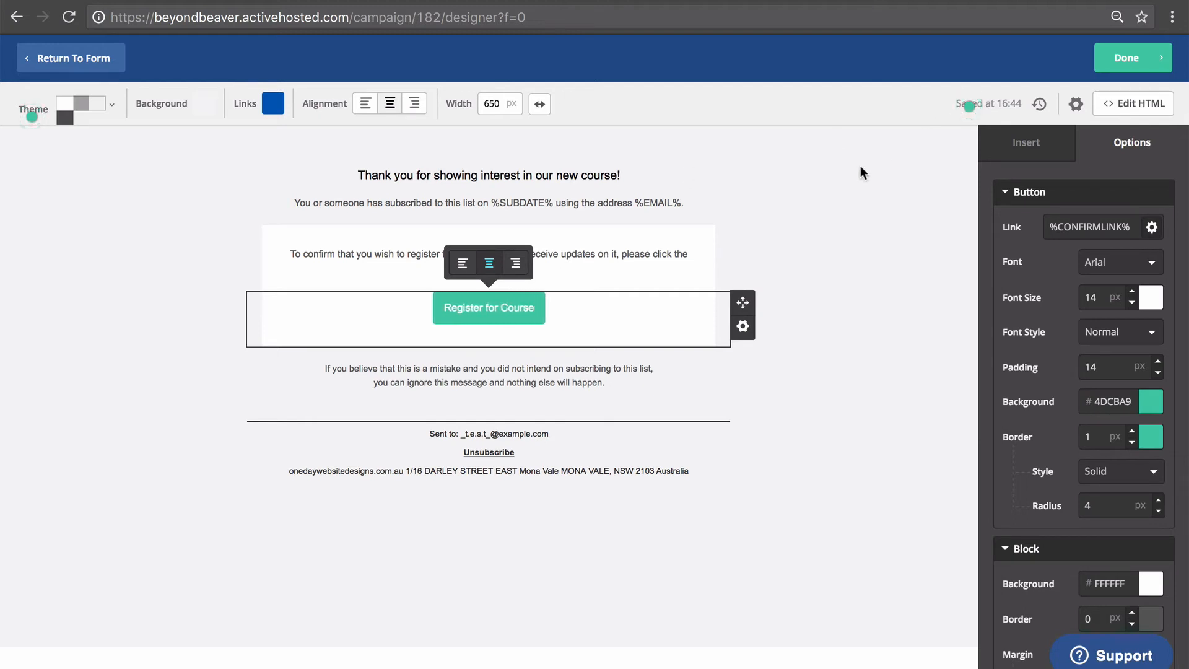
pyautogui.click(833, 197)
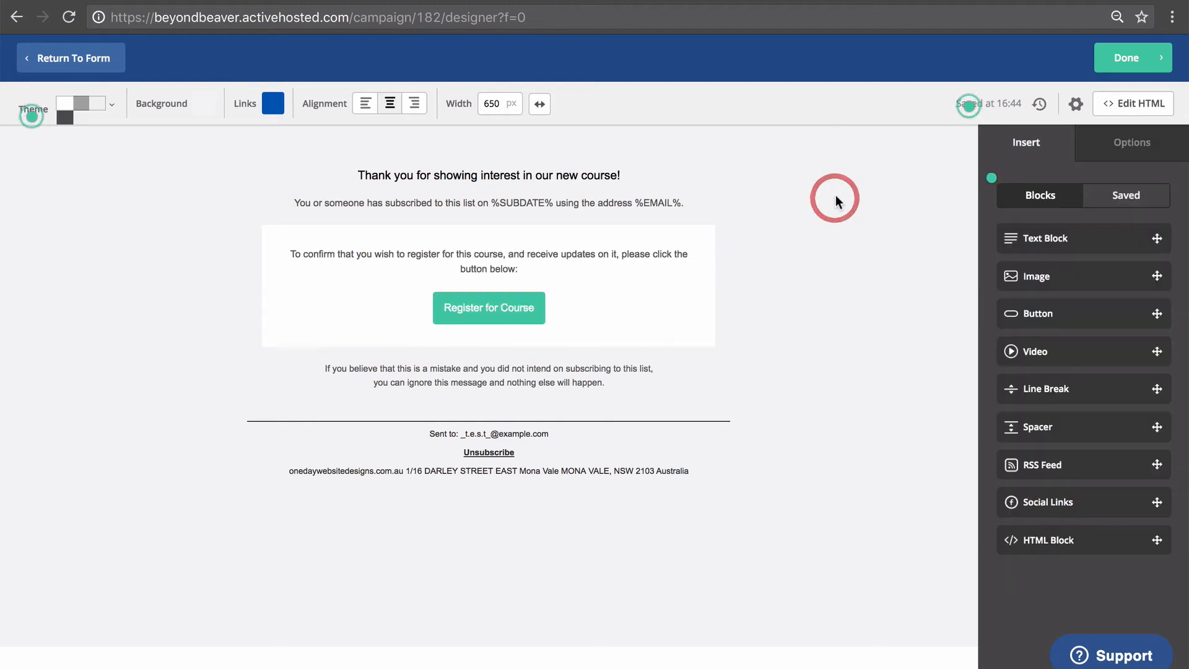
pyautogui.click(457, 308)
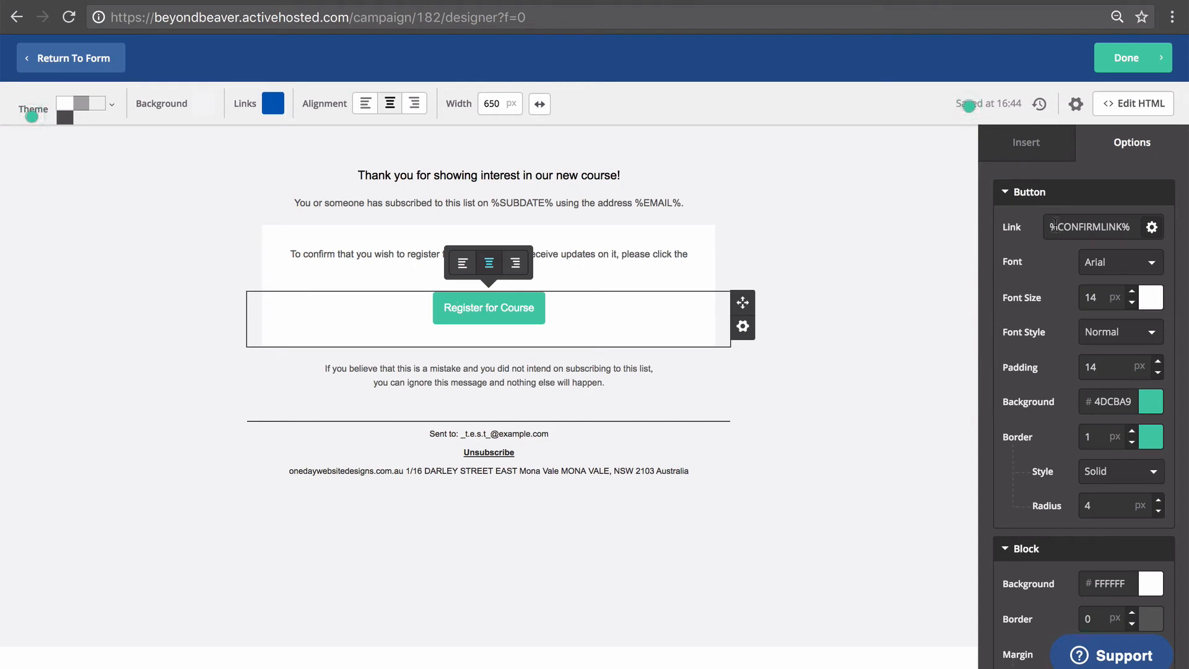
pyautogui.moveTo(1055, 223); pyautogui.dragTo(1131, 225)
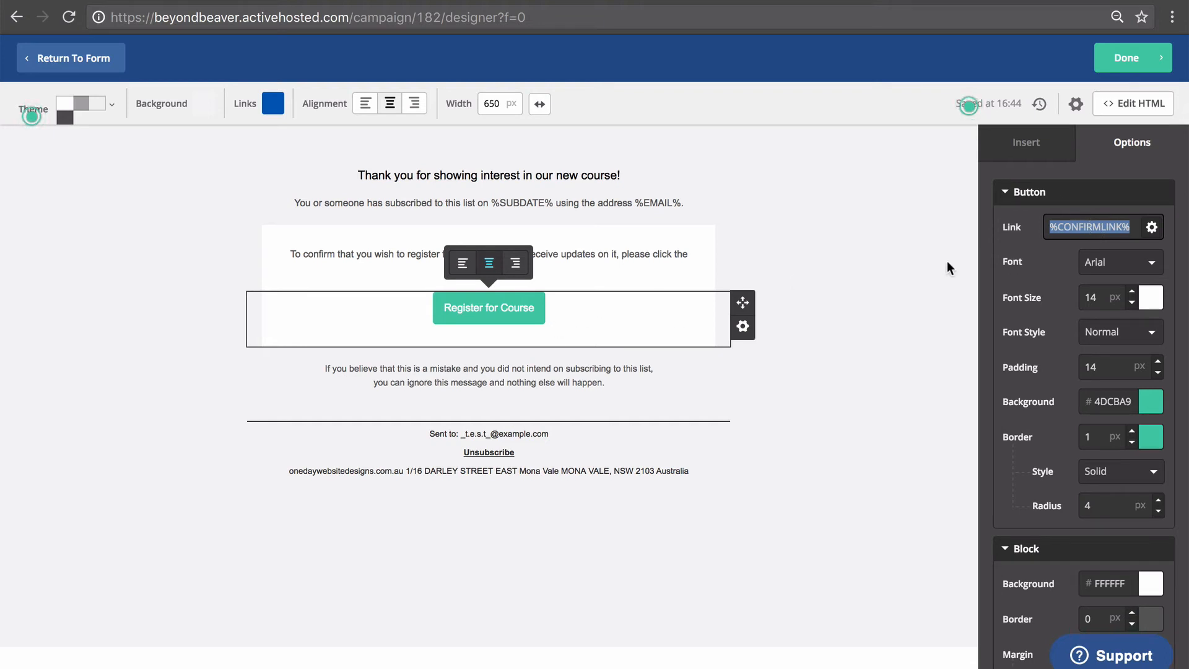
pyautogui.click(803, 274)
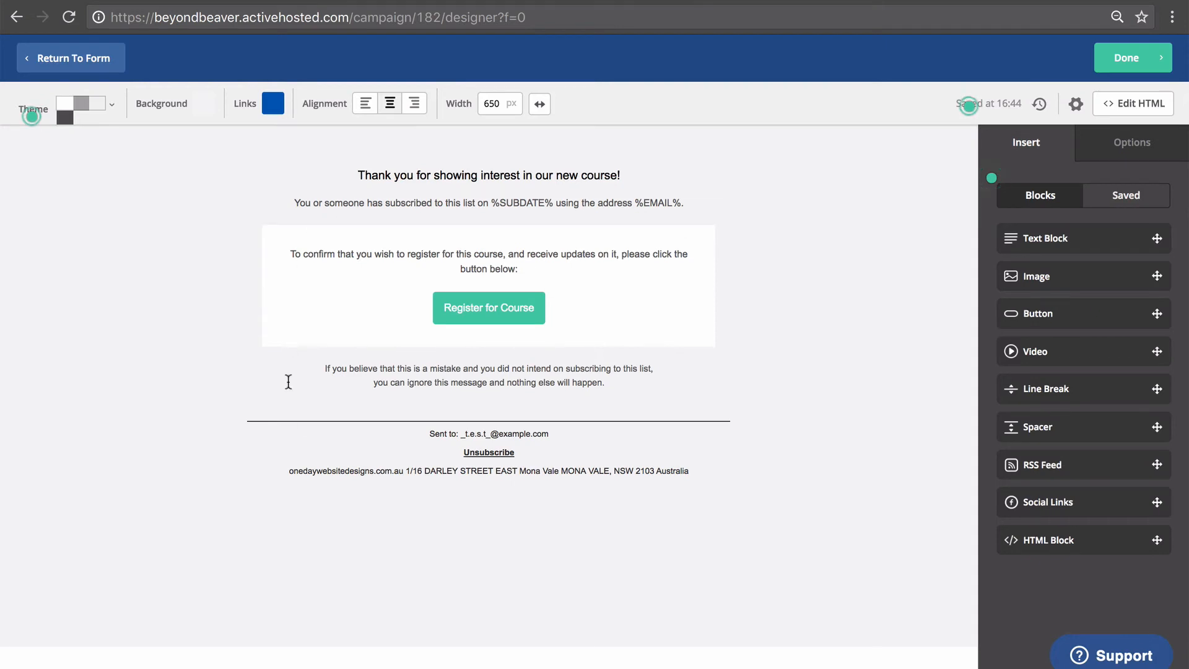
# Return to the form and set its confirmation action to Redirect to URL.
pyautogui.click(1127, 58)
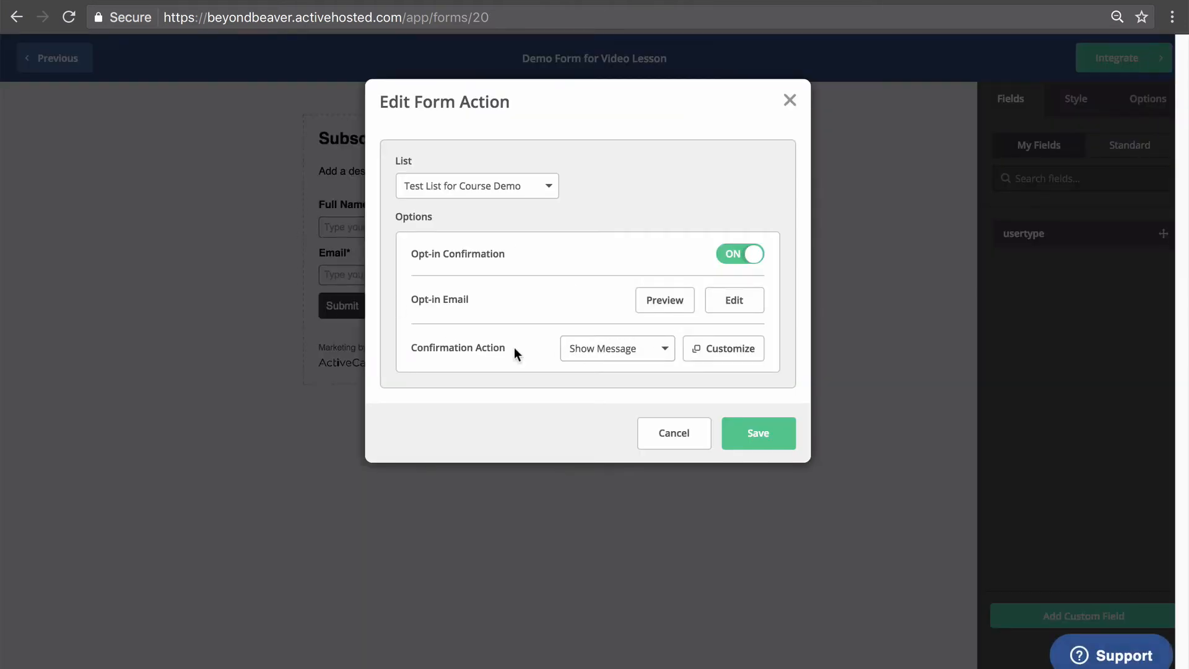
pyautogui.click(613, 350)
pyautogui.click(590, 406)
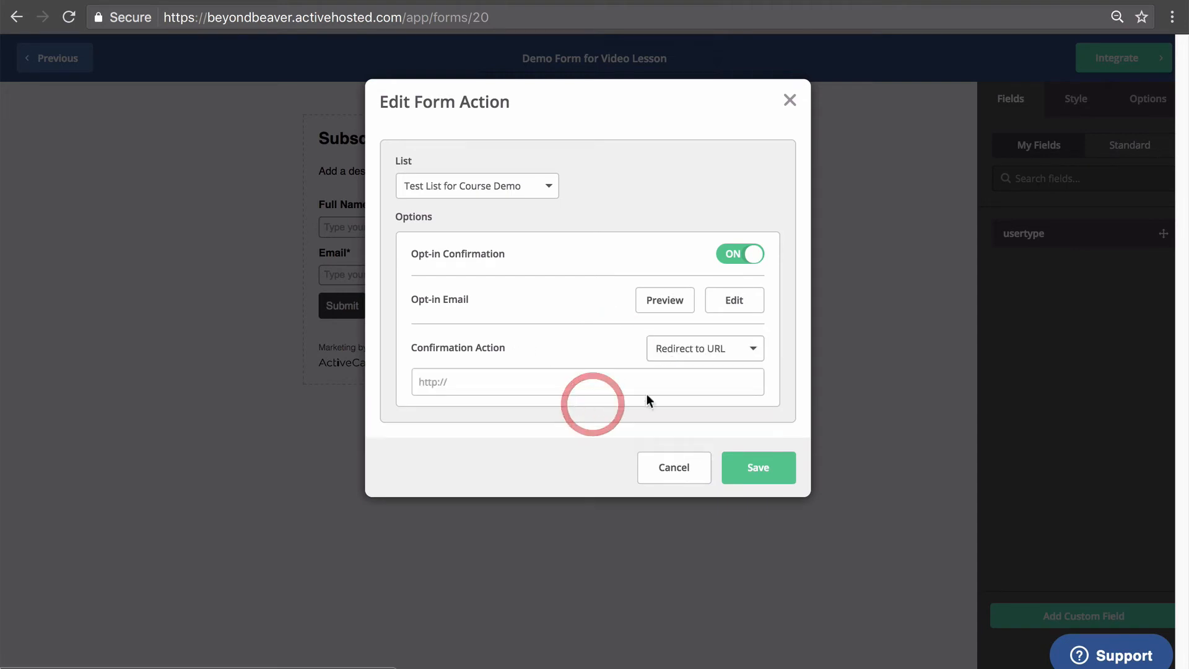
pyautogui.click(600, 377)
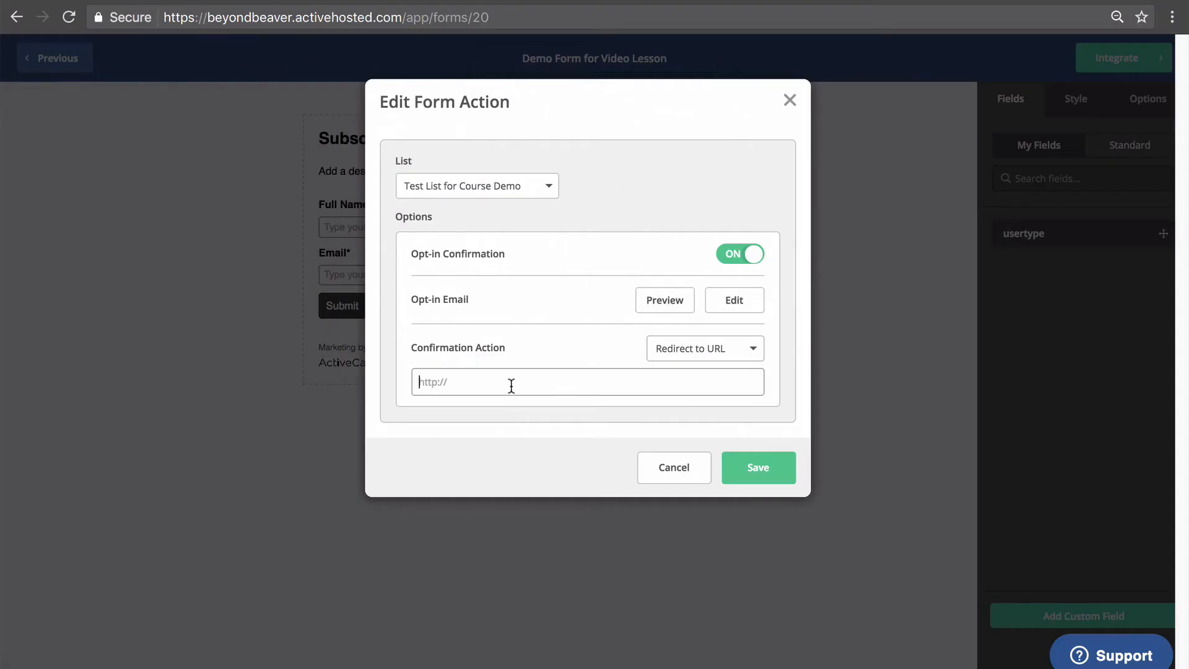
# Paste the our-new-course/confirmed page address as the redirect URL and save the form action.
pyautogui.click(512, 385)
pyautogui.write('https://demo.beyondbeaver.com/landingpage/our-new-course/confirmed/')
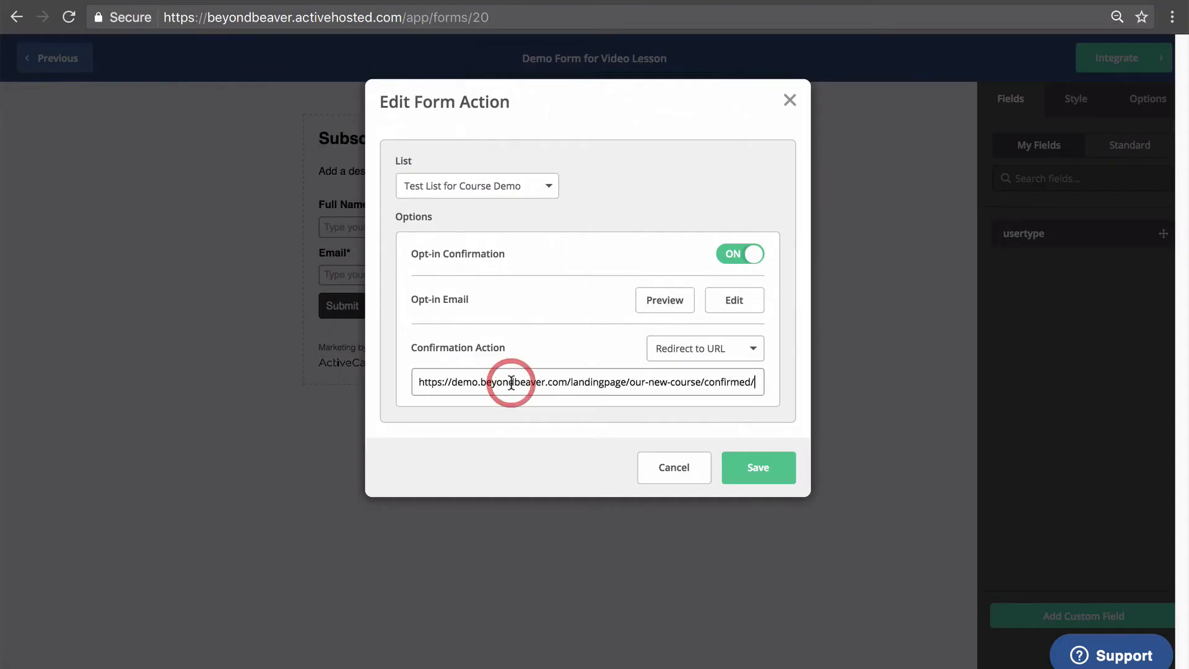
pyautogui.moveTo(432, 381); pyautogui.dragTo(832, 394)
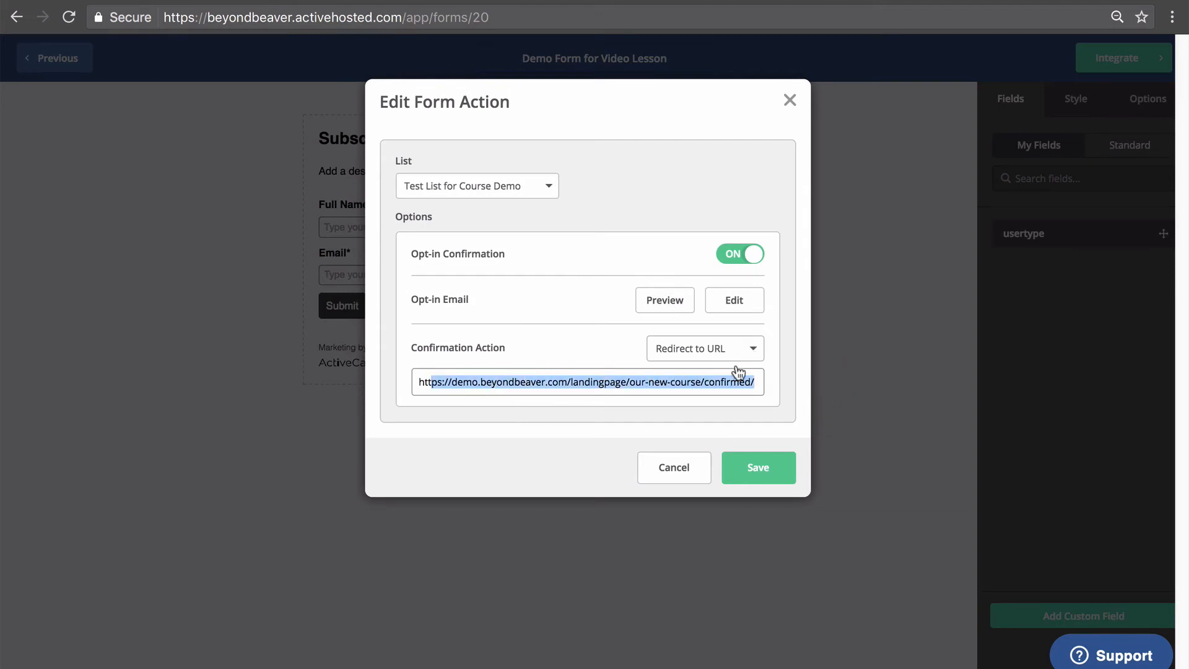
pyautogui.click(758, 470)
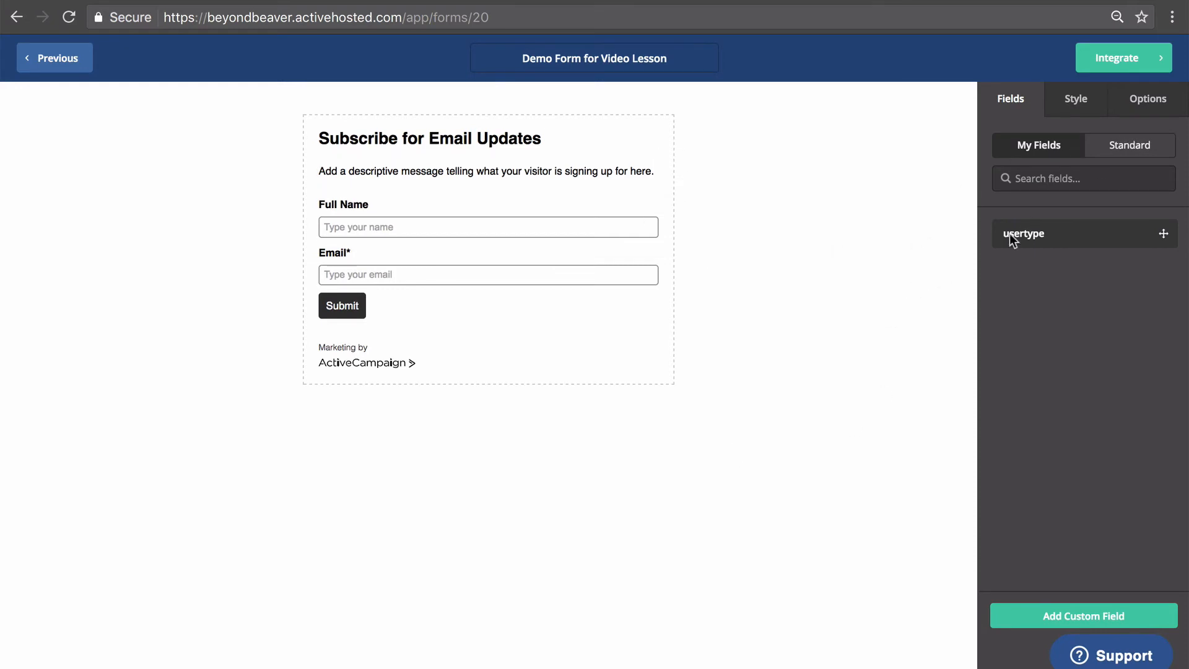
pyautogui.click(1148, 59)
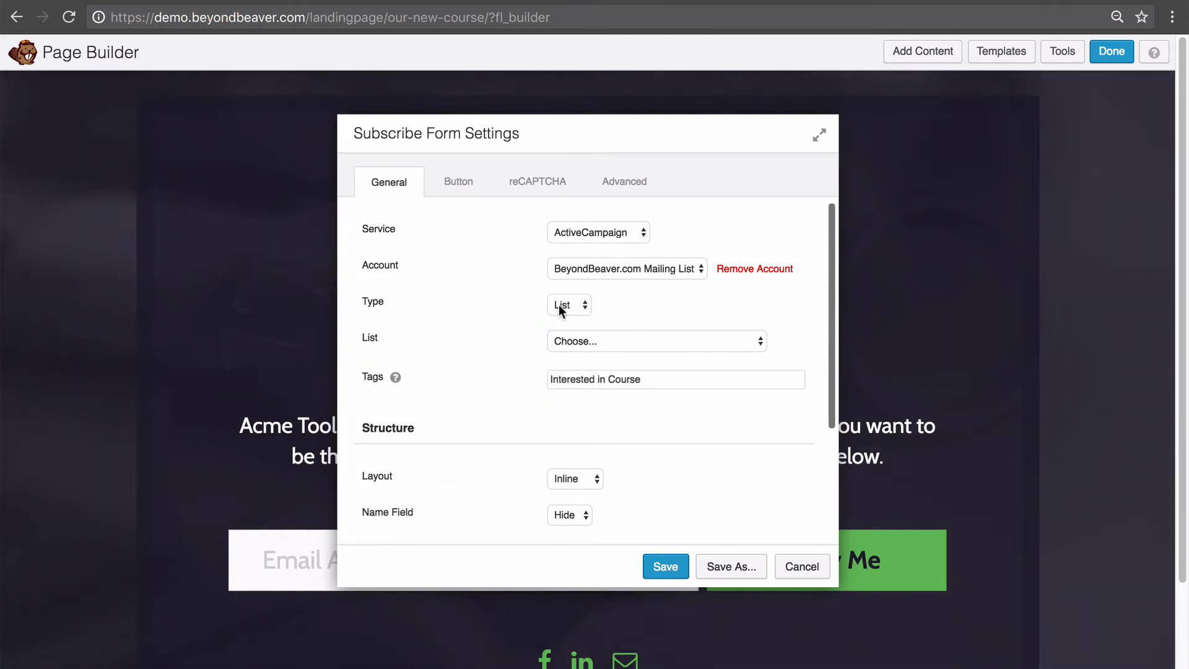
# Keep the type as List, pick Test List for Course Demo, and check the Interested in Course tag.
pyautogui.click(566, 302)
pyautogui.click(571, 300)
pyautogui.click(675, 348)
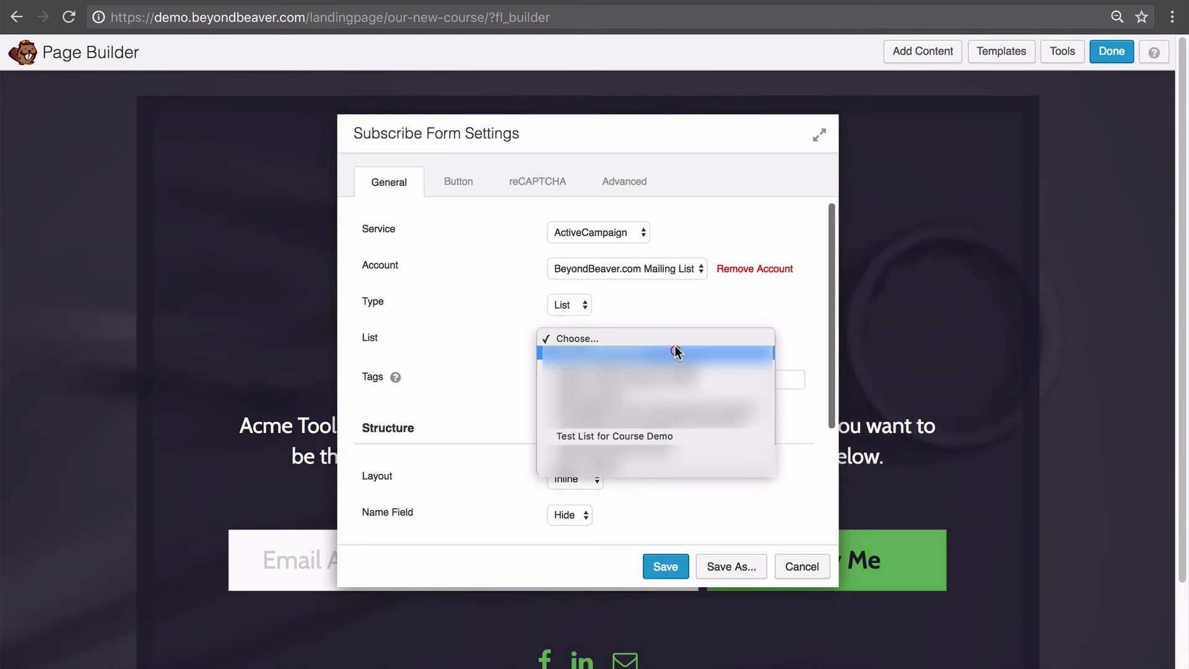
pyautogui.click(649, 437)
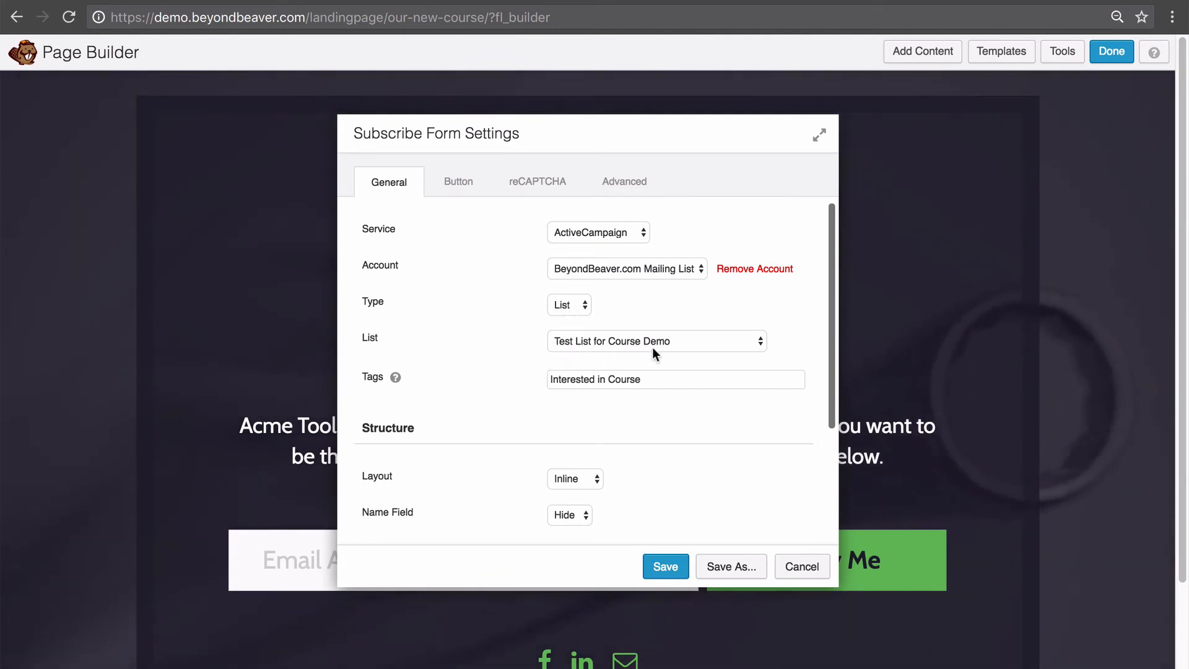
pyautogui.moveTo(645, 379); pyautogui.dragTo(543, 369)
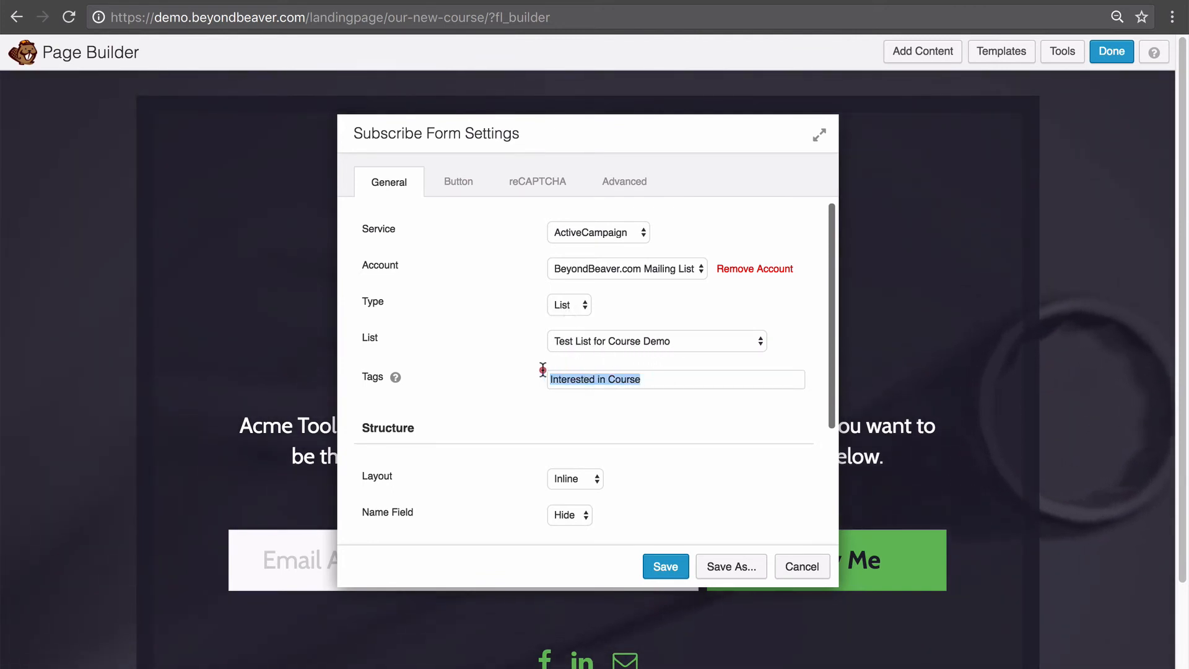
pyautogui.click(620, 379)
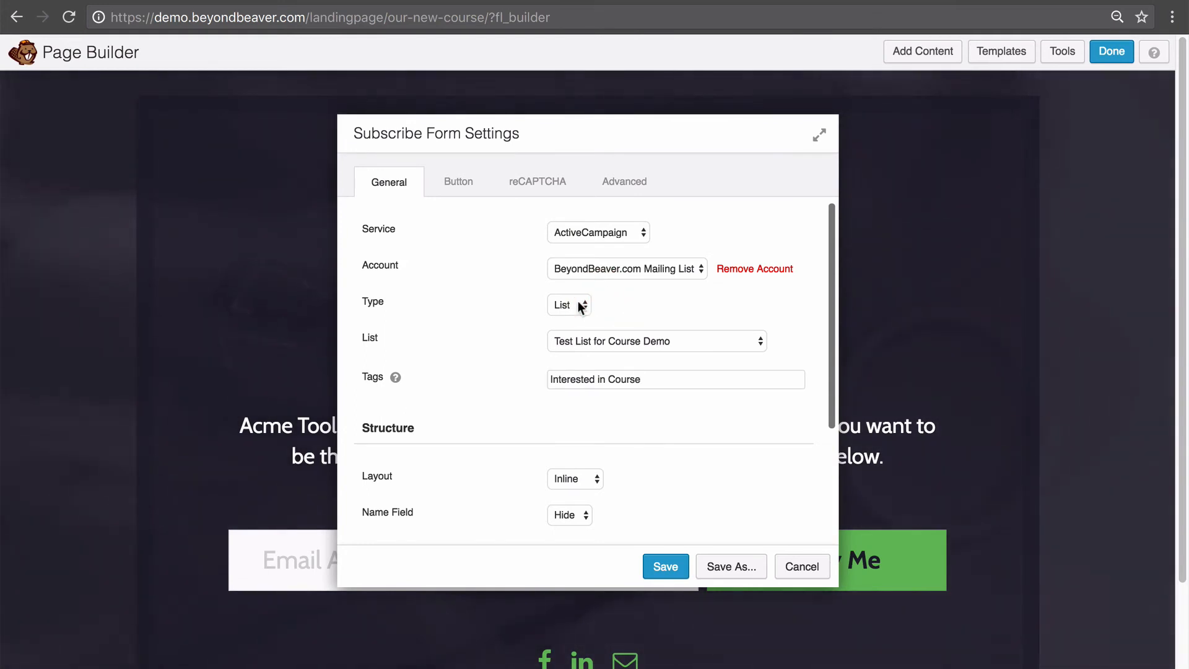
pyautogui.click(574, 304)
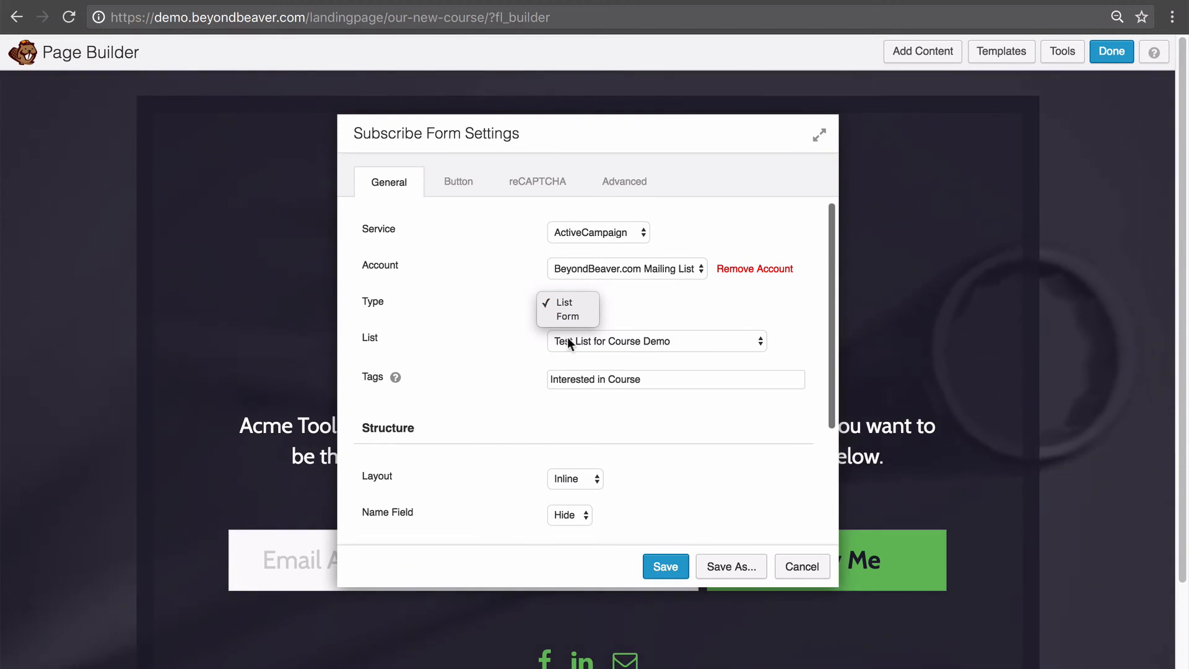
# Switch the subscription type to Form and select Demo Form for Video Lesson.
pyautogui.click(565, 315)
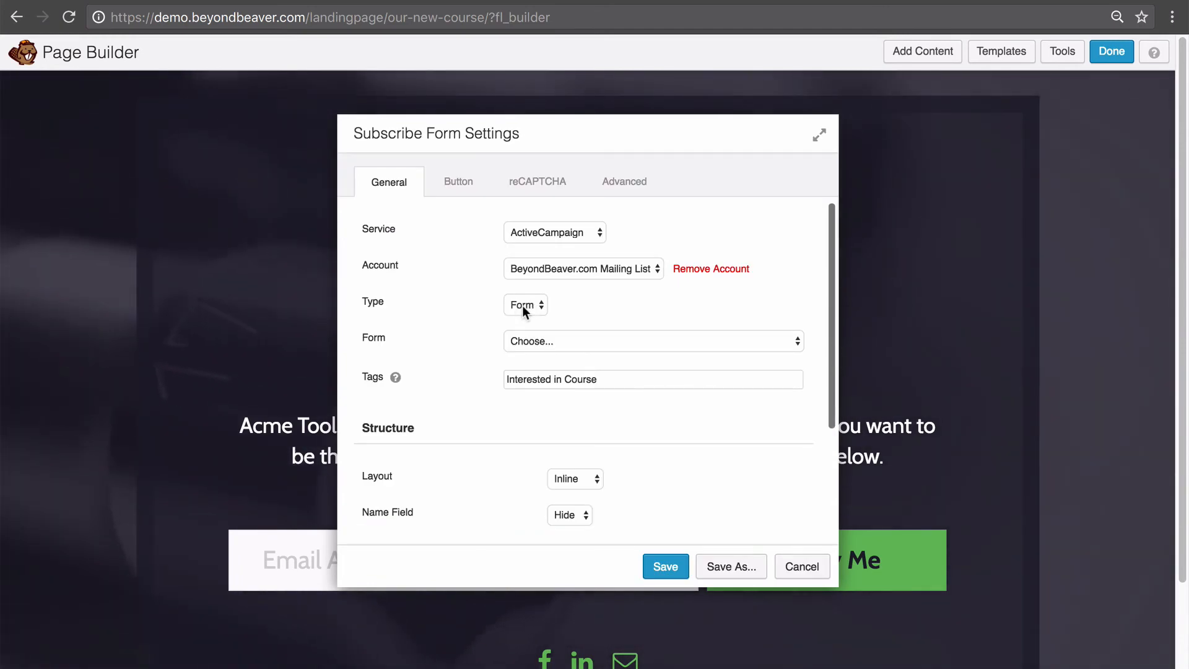
pyautogui.click(547, 342)
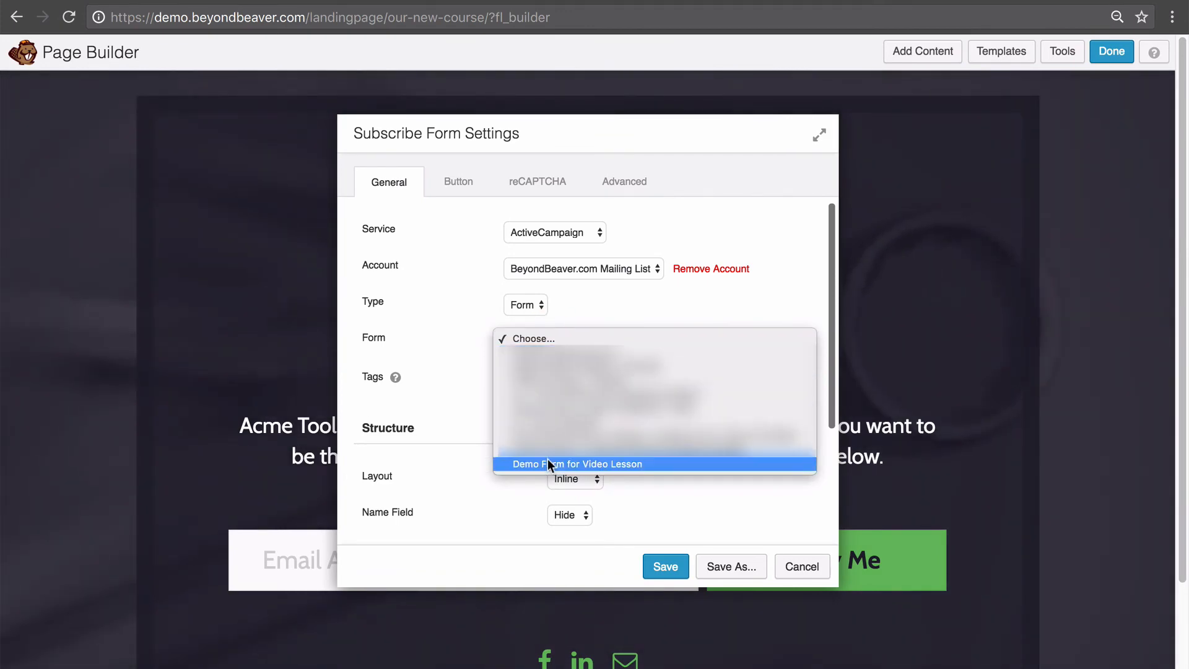
pyautogui.click(615, 466)
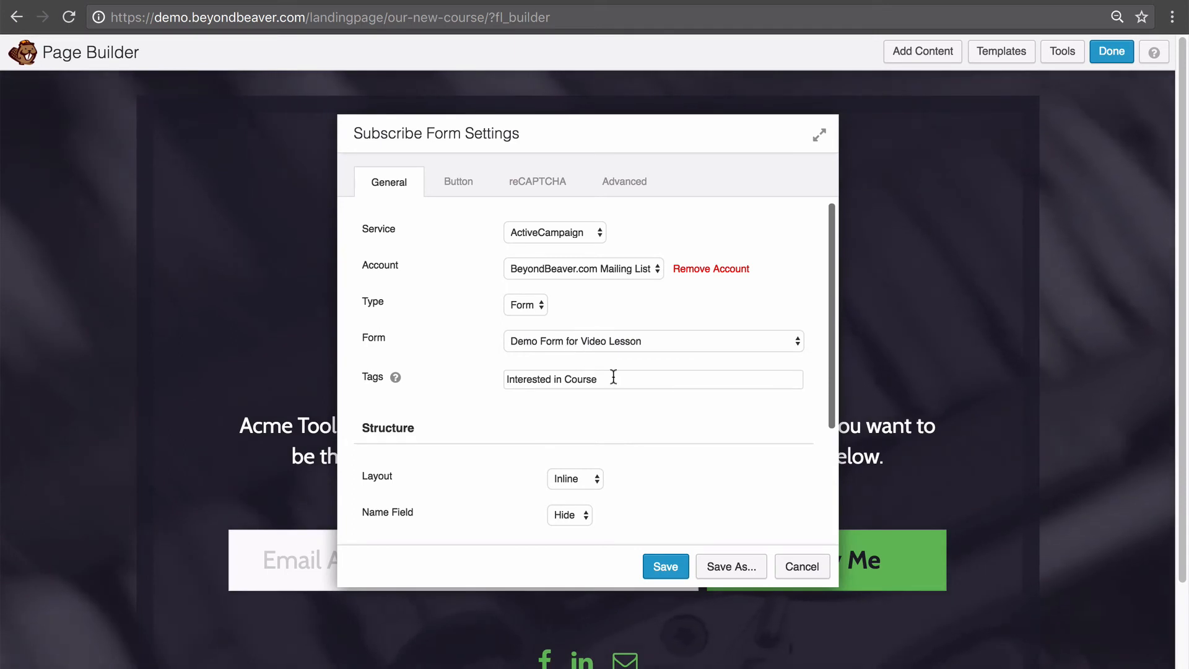
# Check the Interested in Course tag and thank-you redirect URL, then save the settings.
pyautogui.click(672, 377)
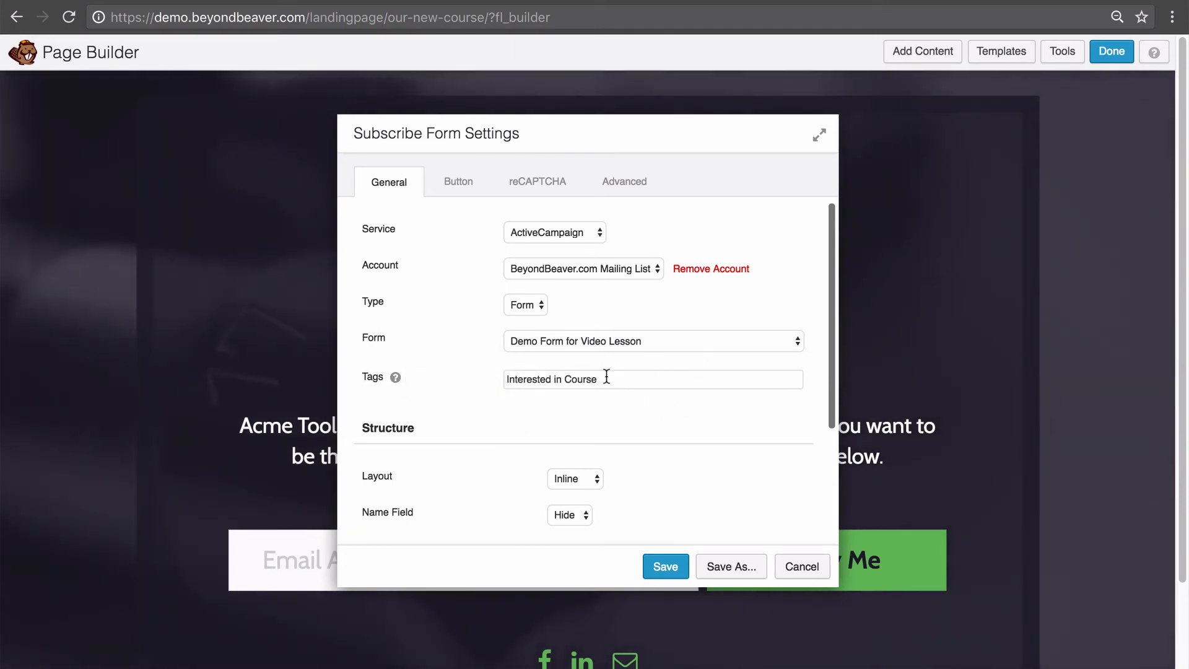
pyautogui.moveTo(605, 378); pyautogui.dragTo(446, 363)
pyautogui.click(535, 427)
pyautogui.scroll(-5, 560, 423)
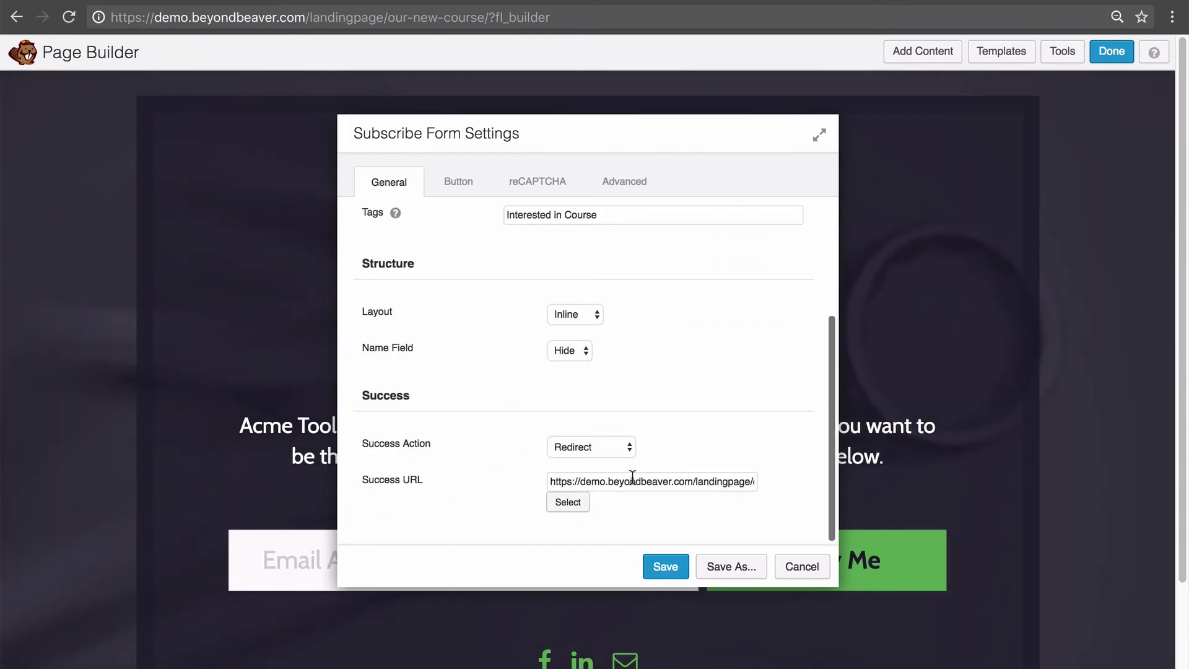
pyautogui.moveTo(633, 476); pyautogui.dragTo(775, 482)
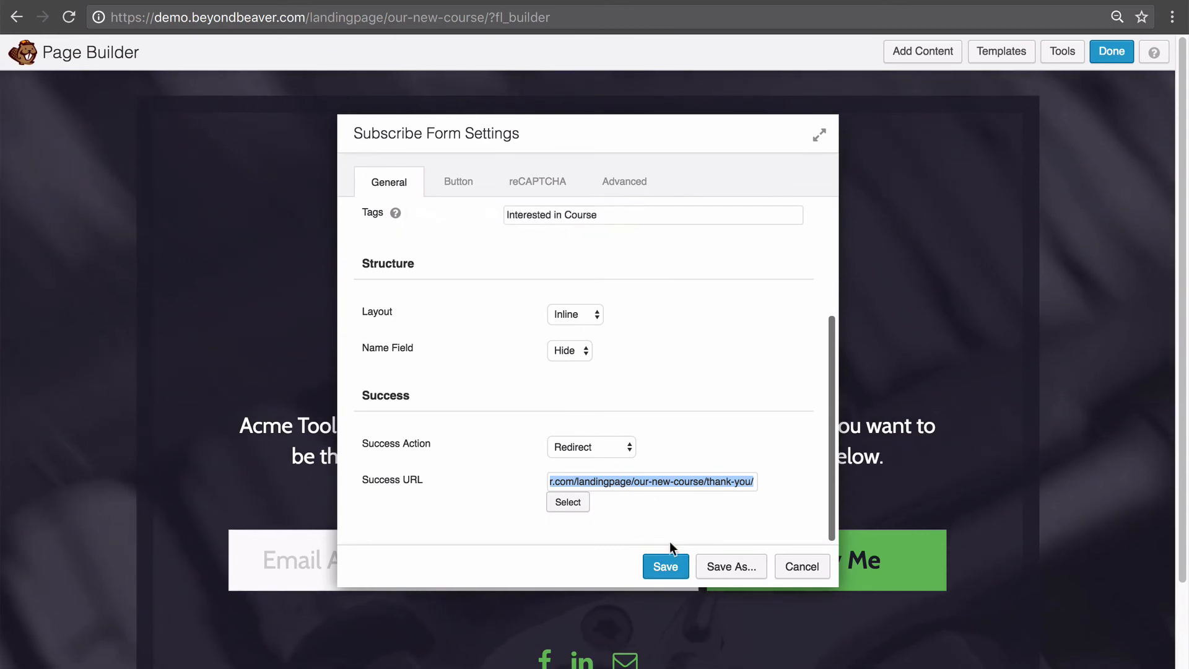
pyautogui.click(669, 565)
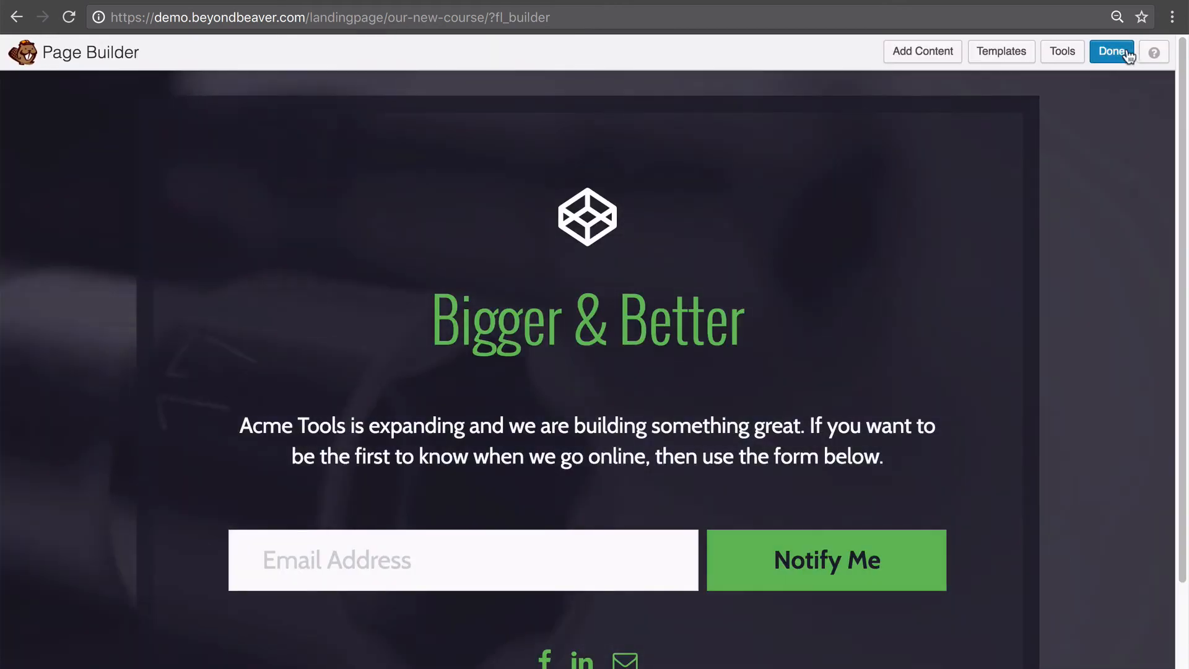
# Publish the page changes and submit the live subscribe form with a test email address.
pyautogui.click(1128, 55)
pyautogui.click(549, 312)
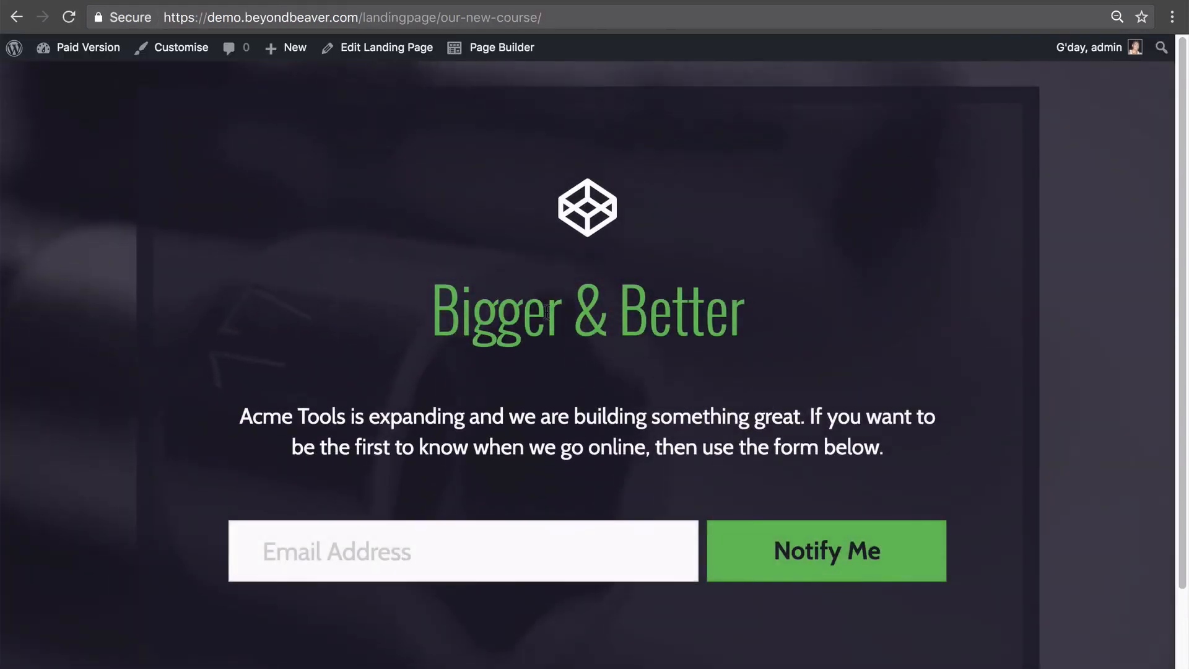
pyautogui.click(564, 538)
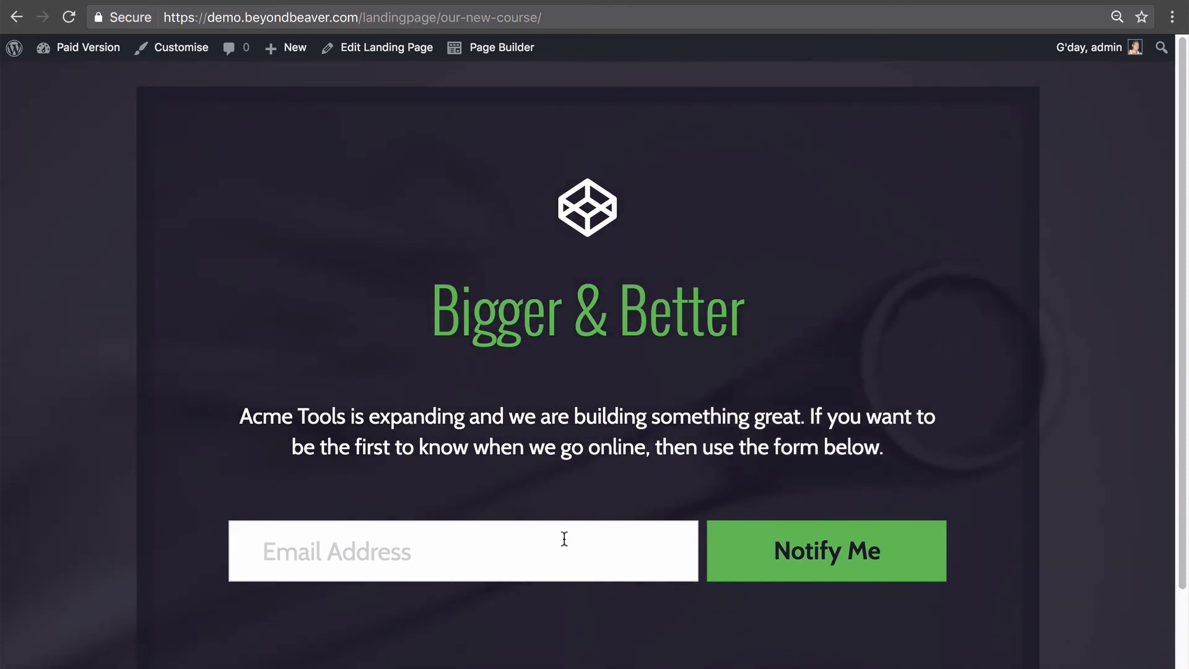
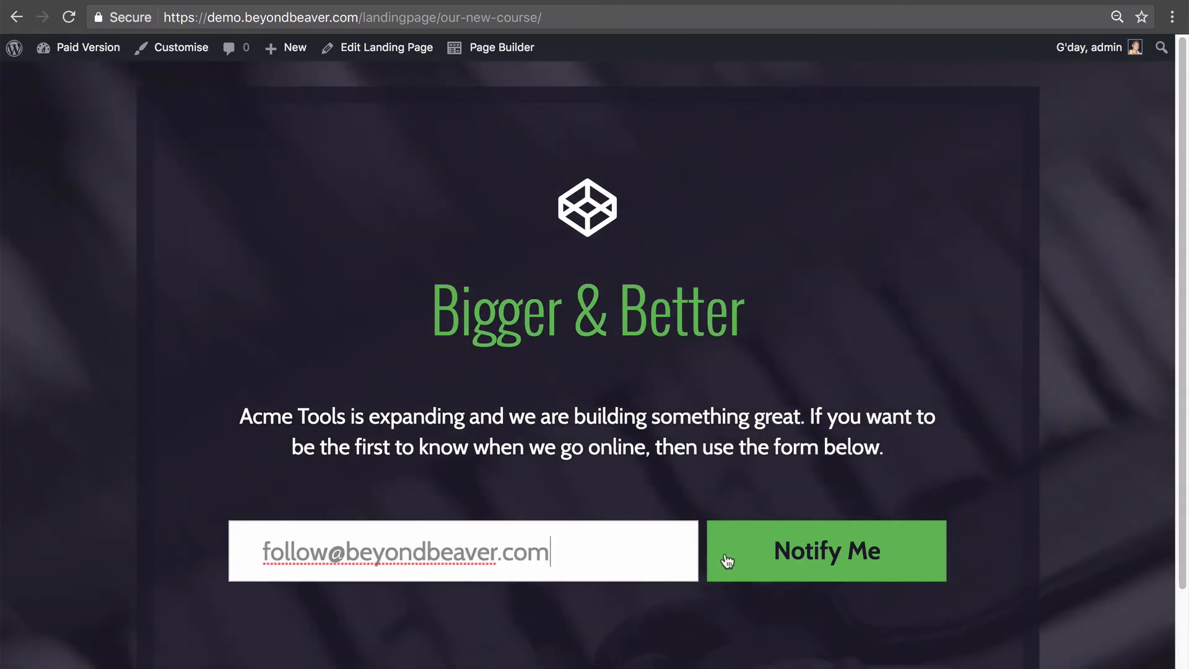
pyautogui.click(855, 555)
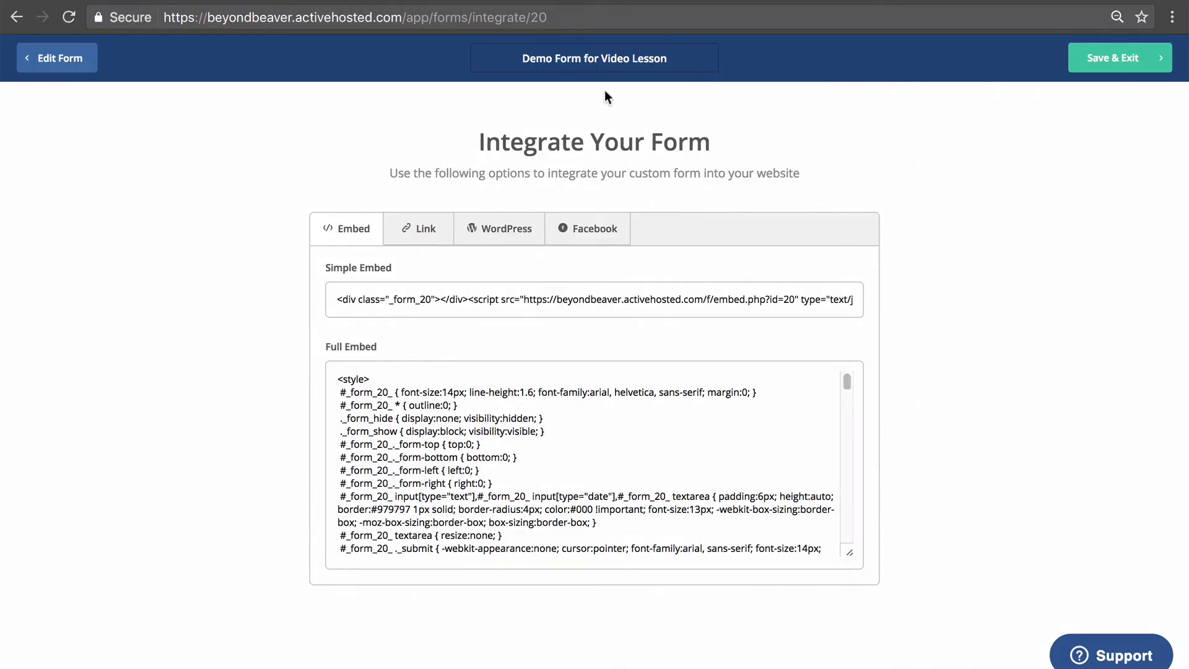
# Open the form's opt-in options, preview the confirmation email, and check the confirmed-page redirect URL.
pyautogui.click(80, 60)
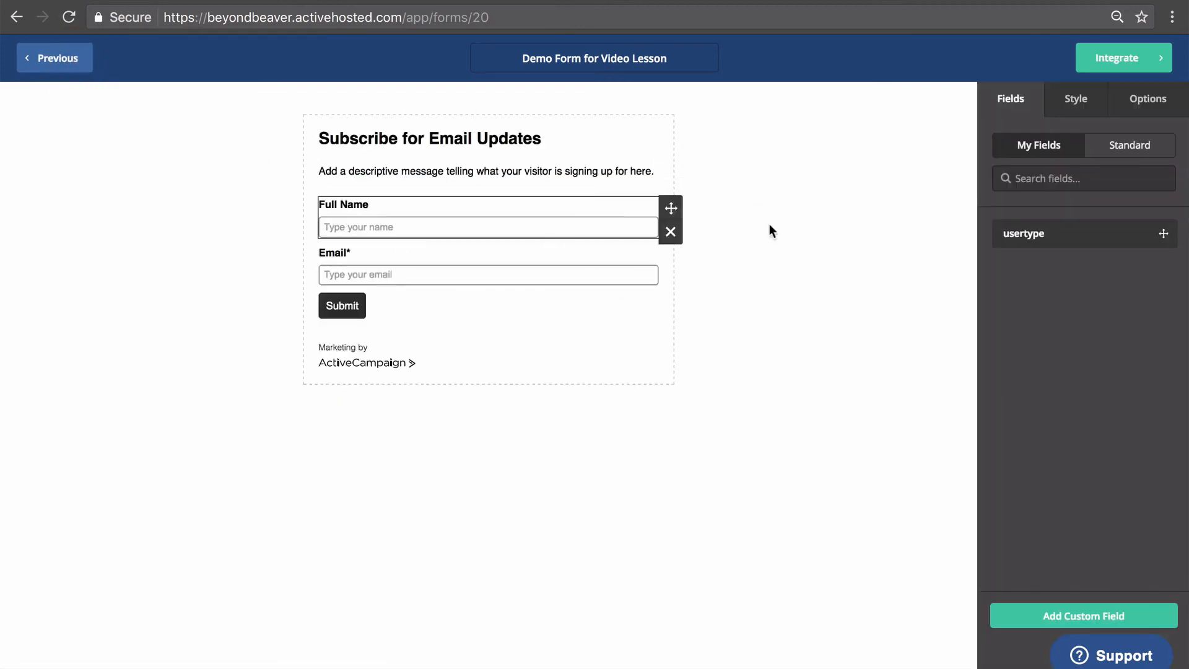
pyautogui.click(1169, 104)
pyautogui.click(1159, 373)
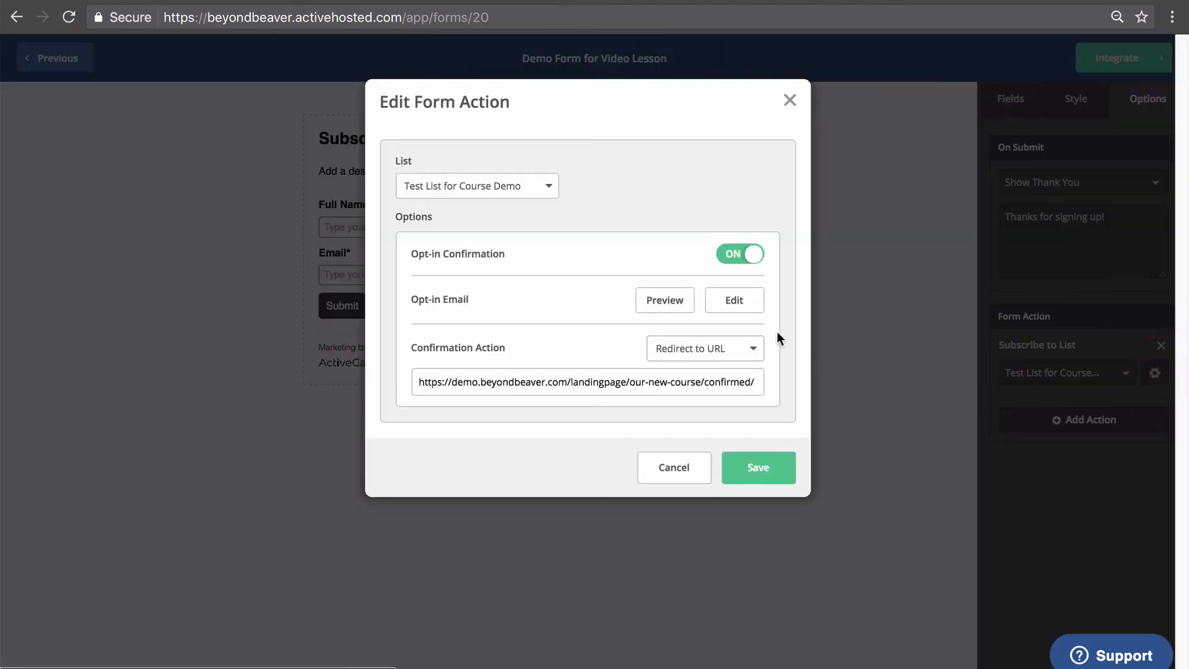
pyautogui.click(684, 303)
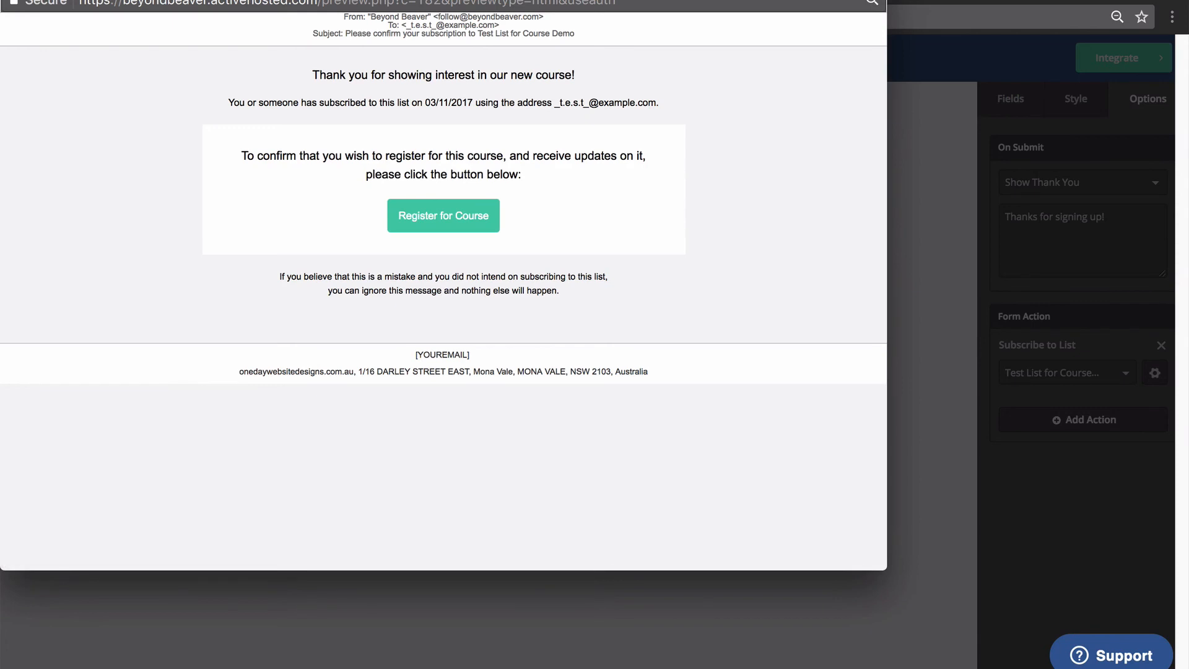
pyautogui.press('super+w')
pyautogui.moveTo(445, 382); pyautogui.dragTo(751, 382)
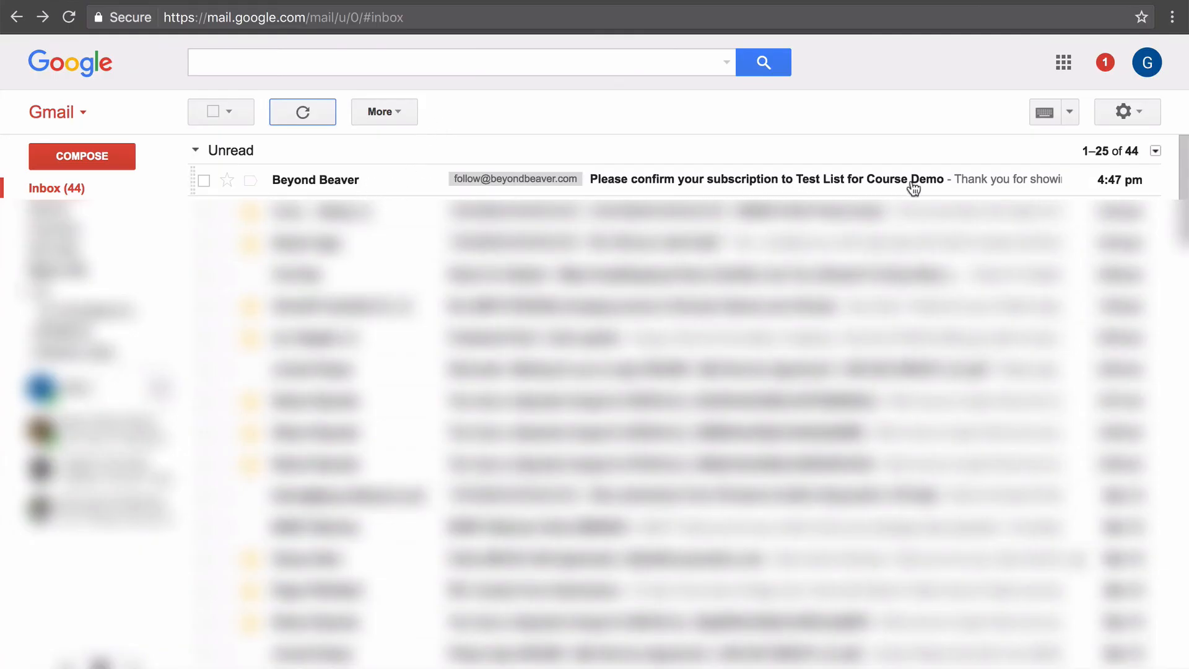
# Open the 'Please confirm your subscription' email and click its Register for Course button.
pyautogui.click(435, 187)
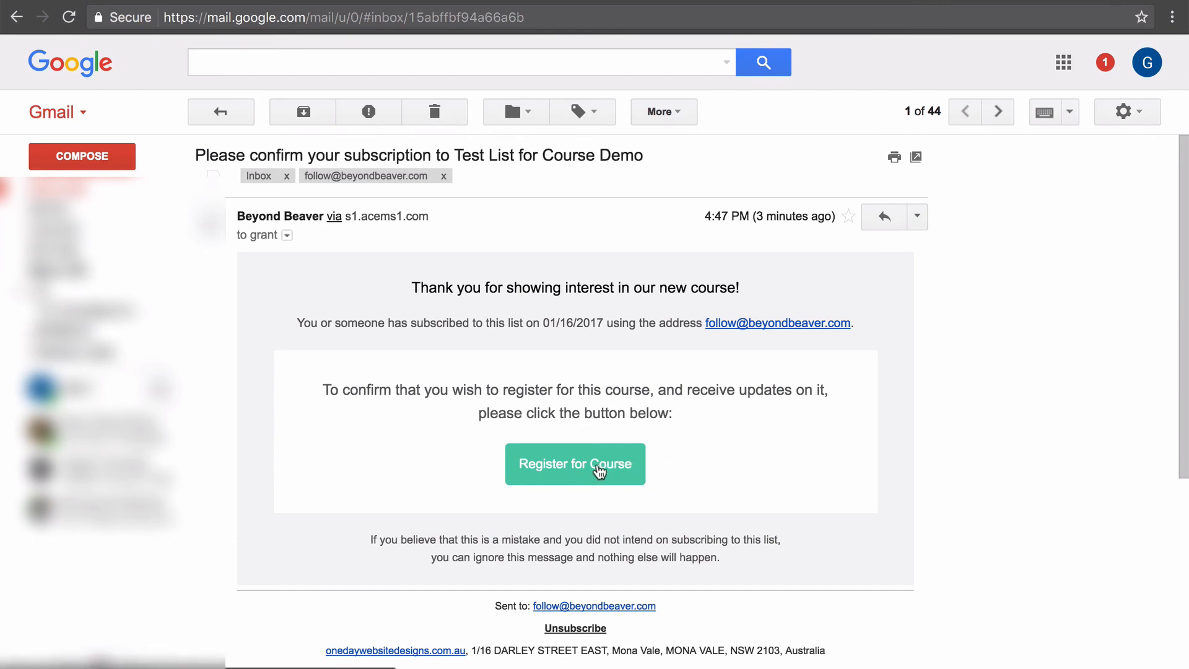
pyautogui.click(598, 470)
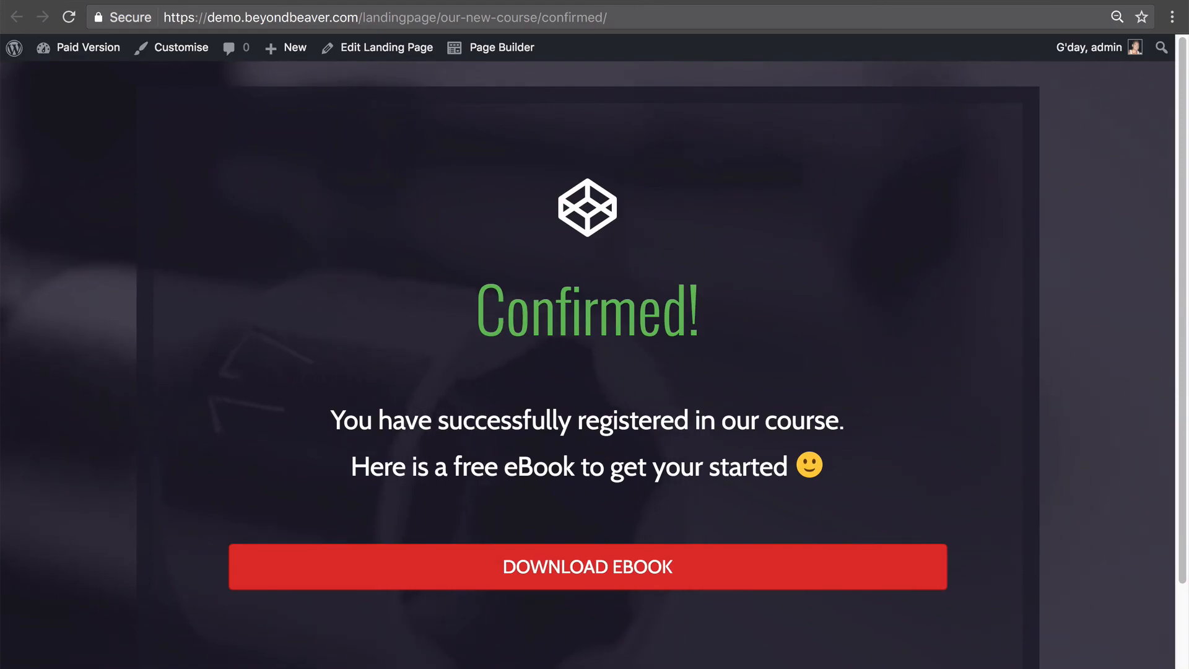
pyautogui.click(639, 2)
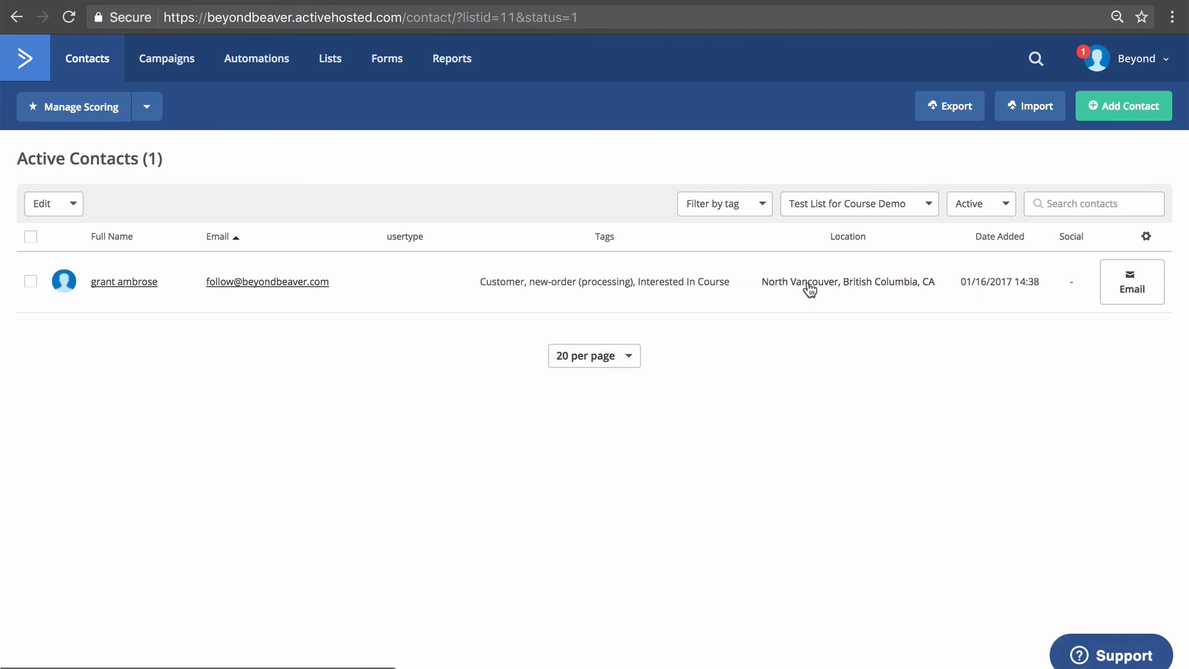
# Open the test contact's record and scroll to its Interested In Course tag and list.
pyautogui.click(140, 284)
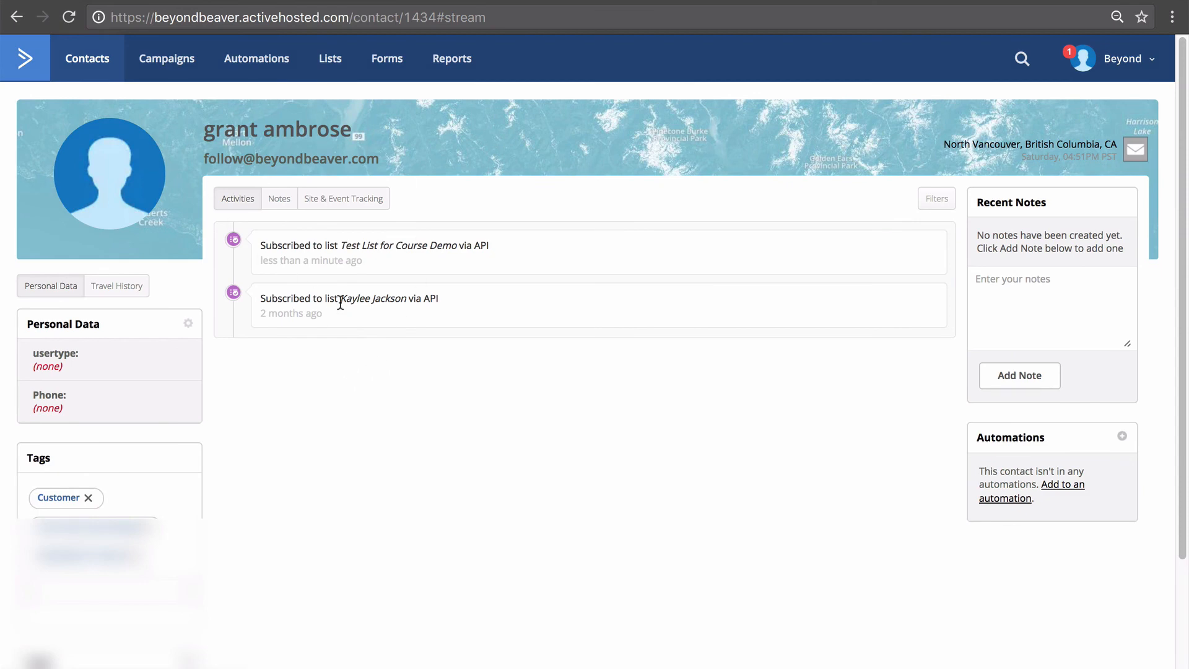
pyautogui.scroll(-3, 336, 325)
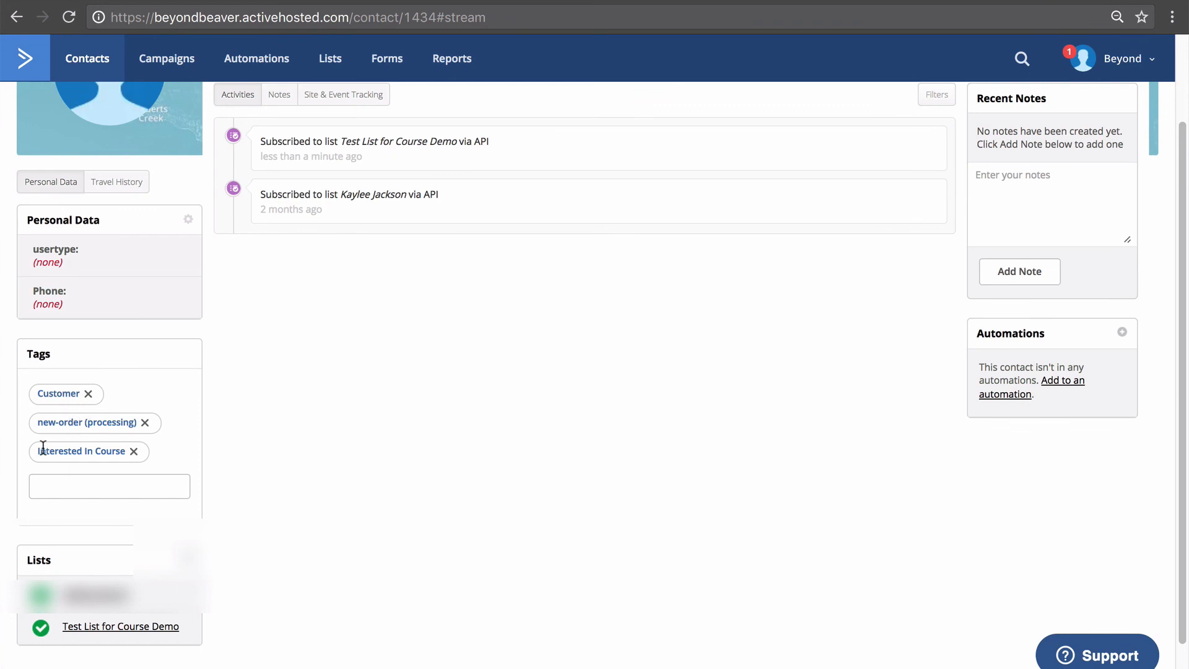
pyautogui.click(399, 474)
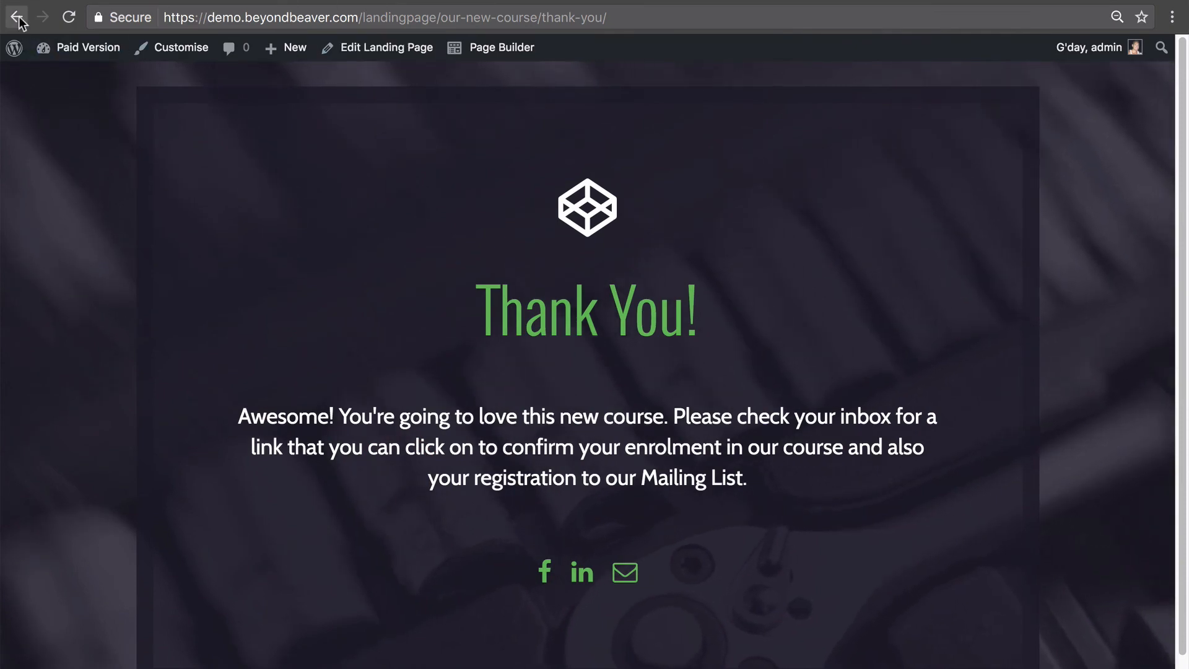
# Open the page builder, edit the subscribe form module, and highlight its Interested in Course tag.
pyautogui.click(502, 48)
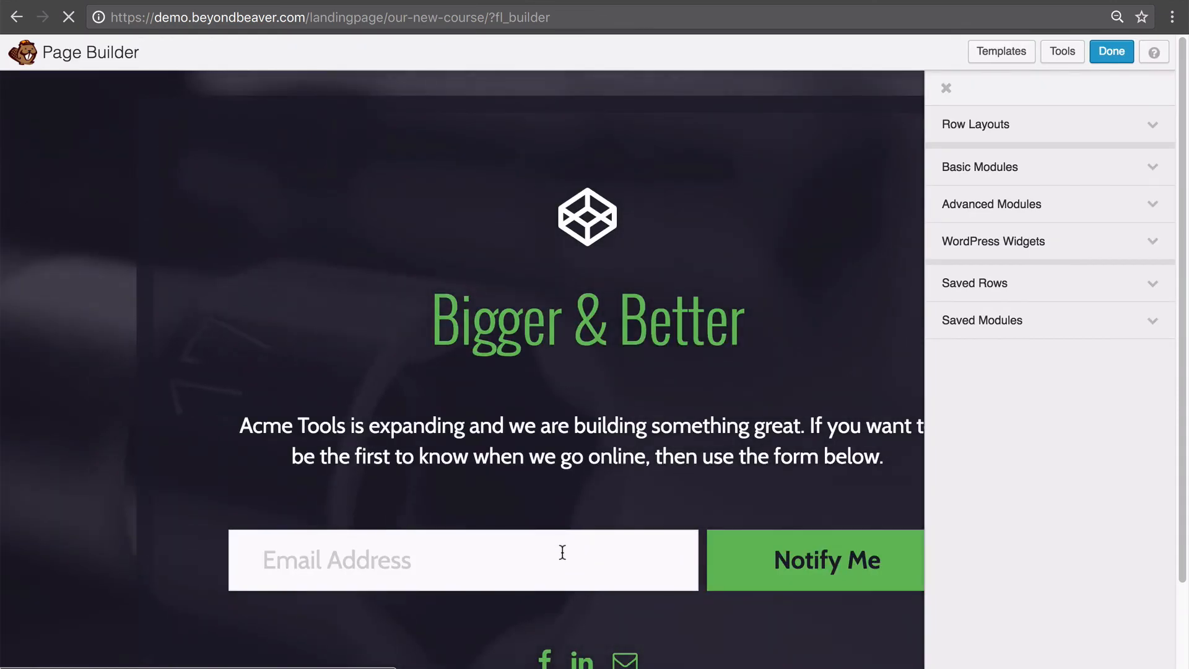
pyautogui.click(573, 570)
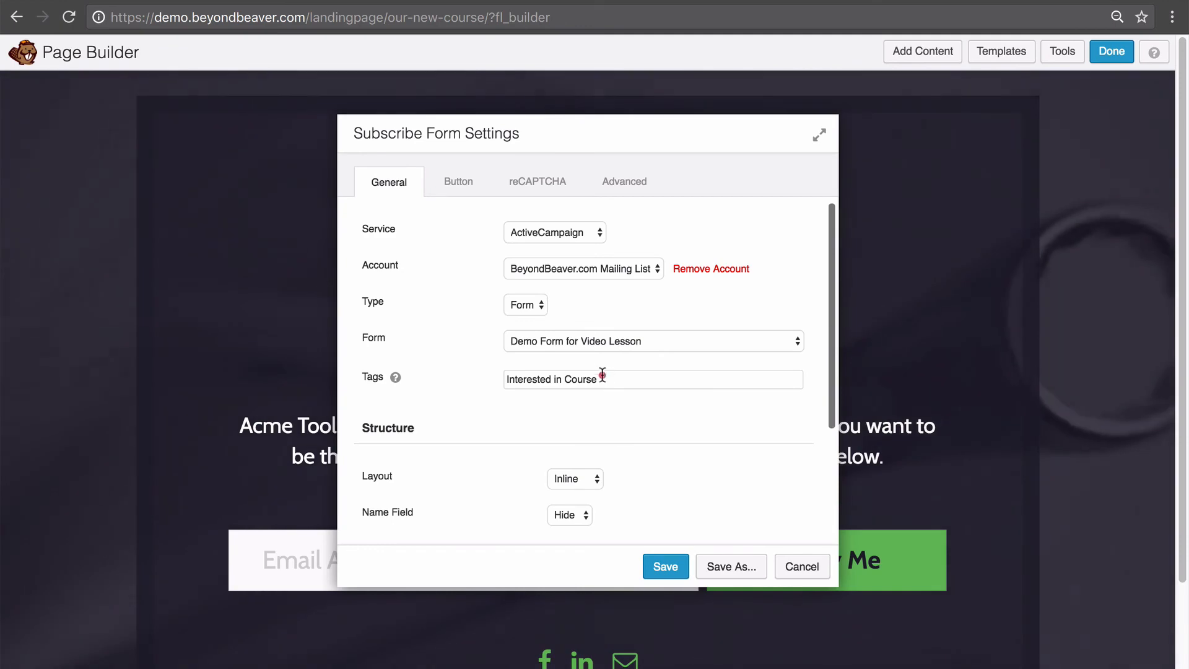
pyautogui.moveTo(600, 379); pyautogui.dragTo(371, 359)
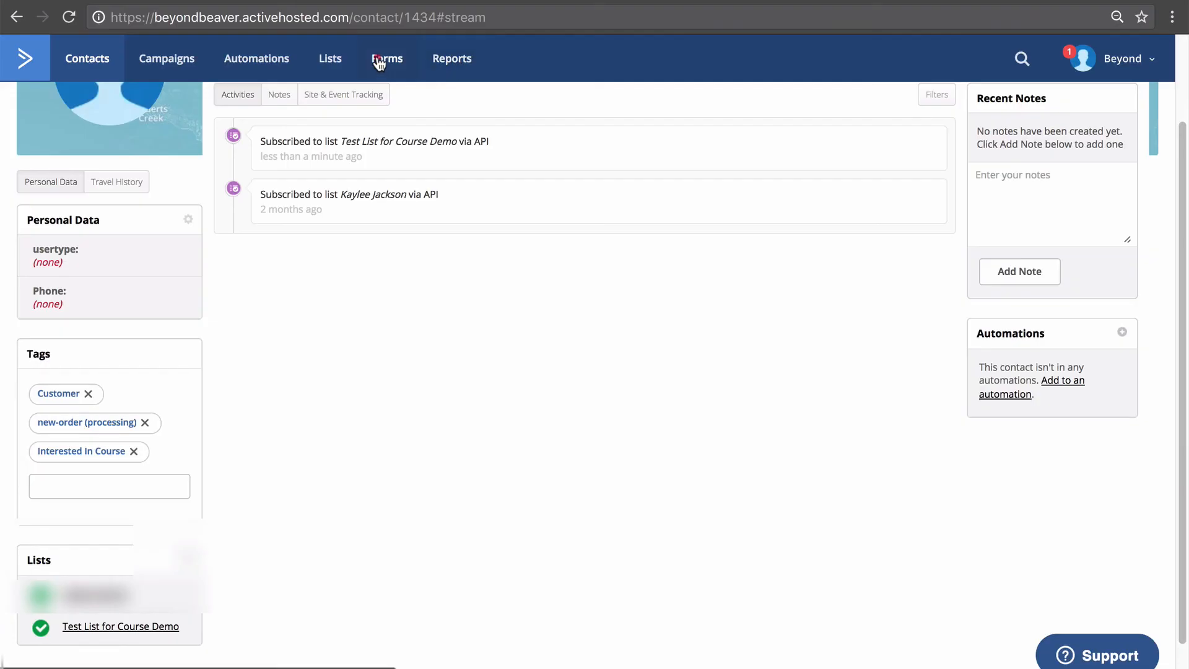
# Reopen the Demo Form for Video Lesson's opt-in settings and highlight the our-new-course/confirmed/ redirect URL.
pyautogui.click(382, 56)
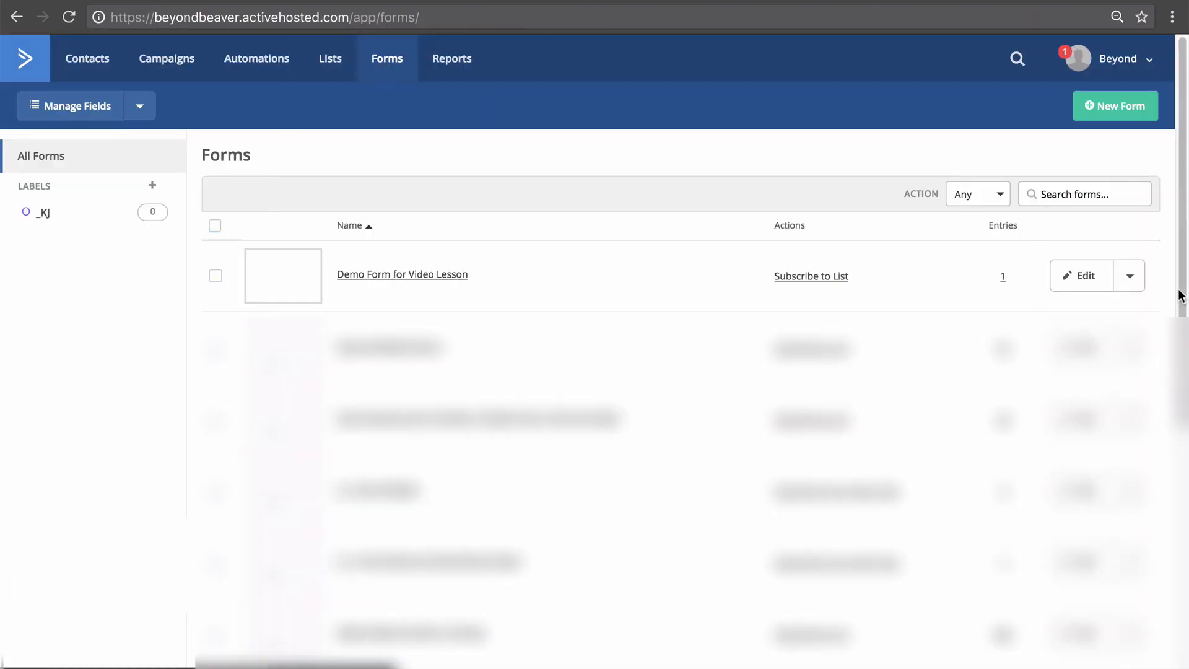
pyautogui.click(1072, 277)
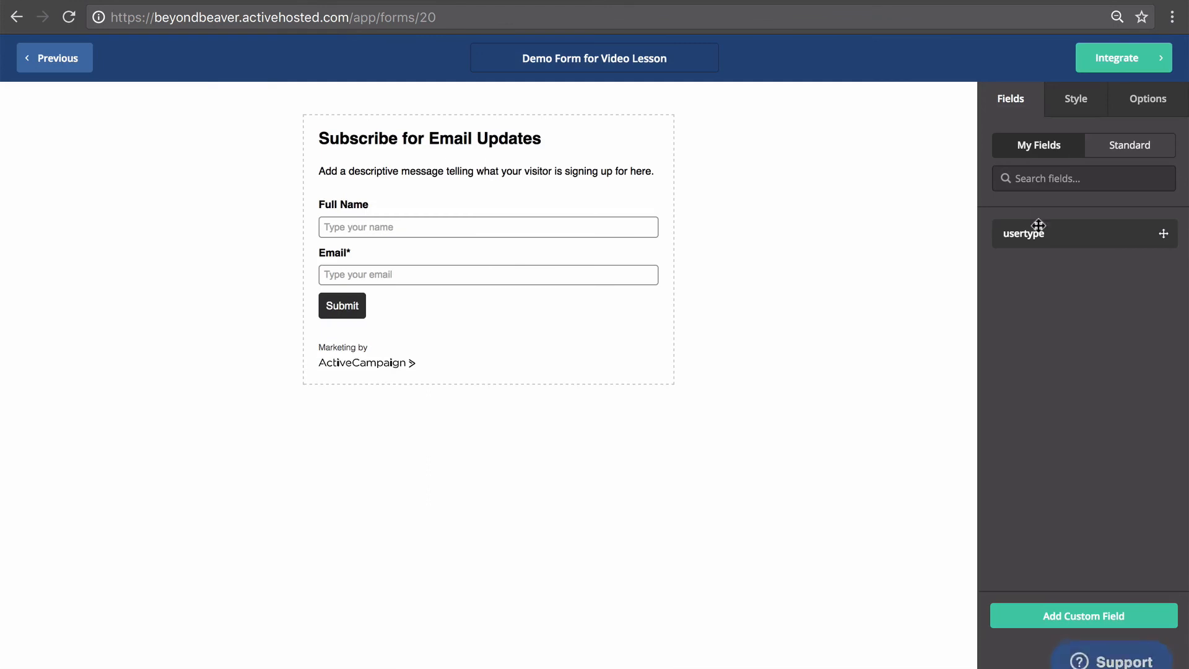
pyautogui.click(1151, 101)
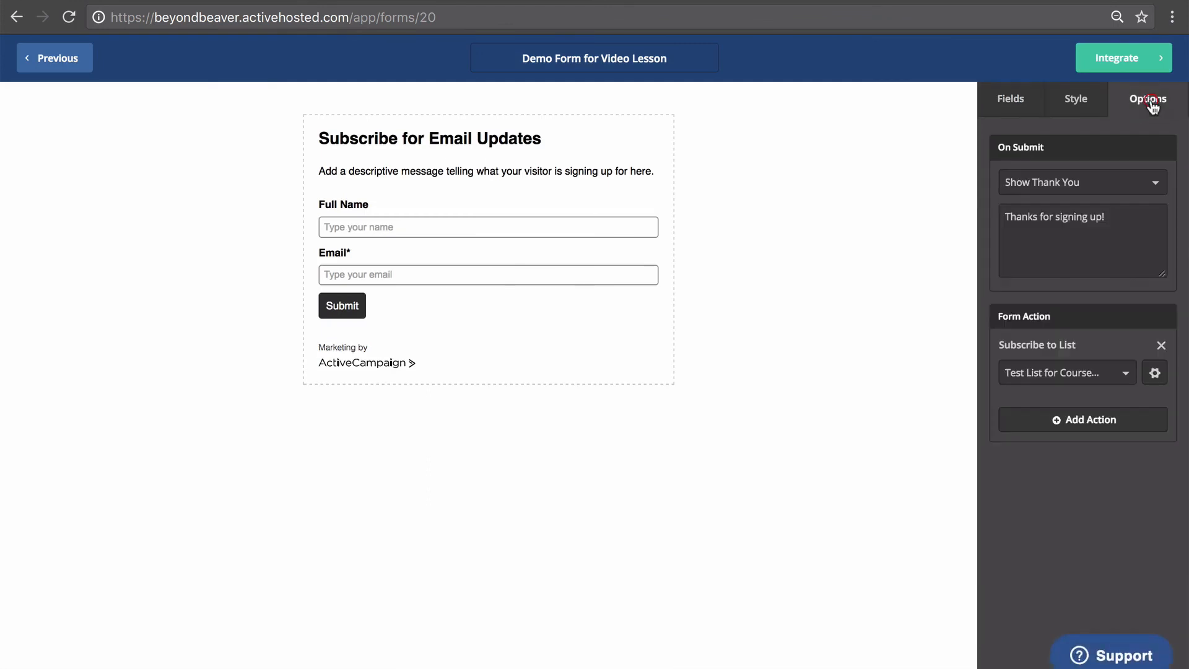
pyautogui.click(1155, 373)
pyautogui.moveTo(458, 382); pyautogui.dragTo(703, 397)
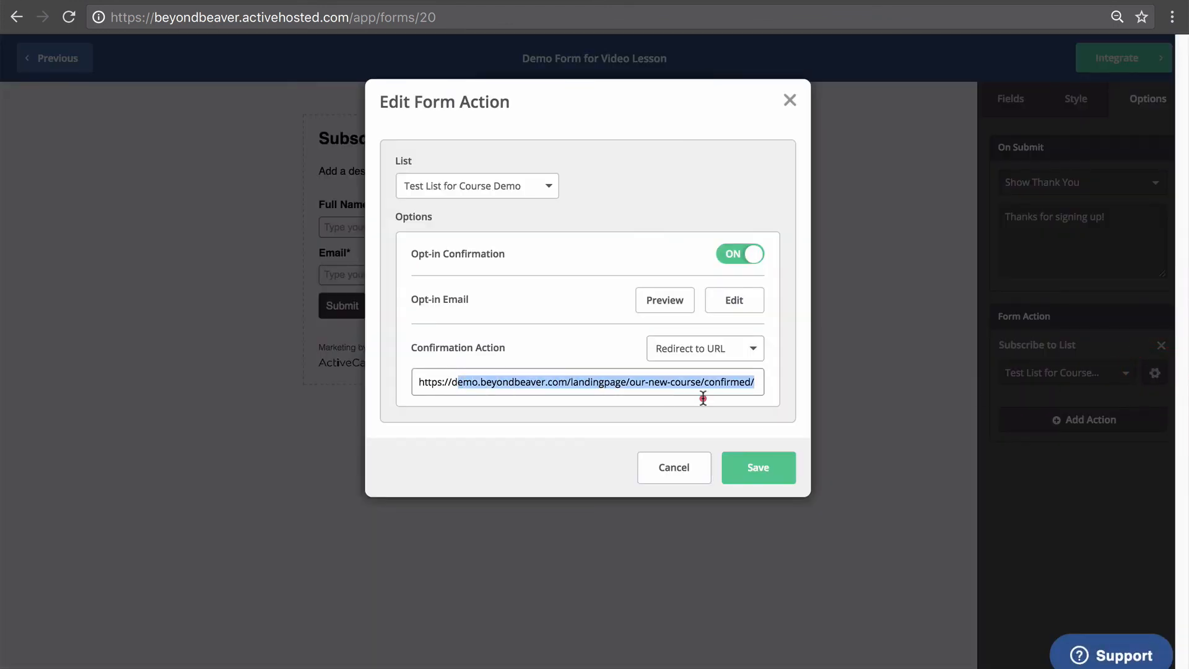